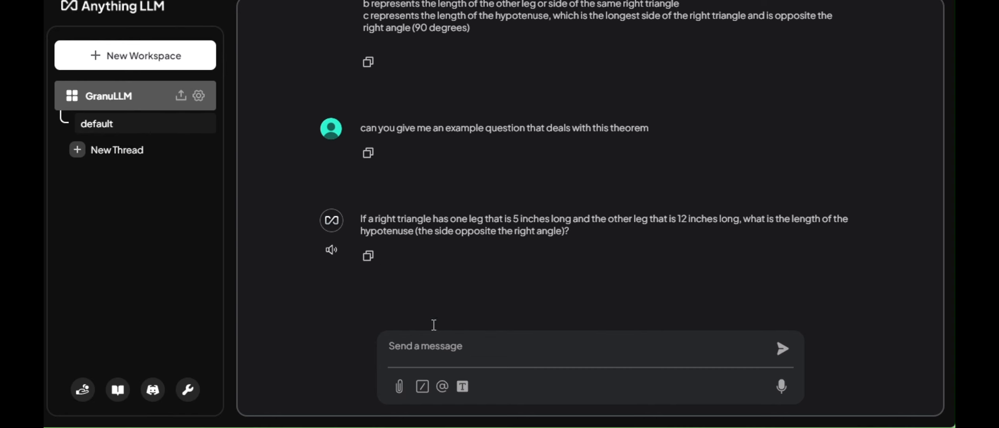
View the GranuLLM workspace's vector database settings, and open the instance-wide vector database provider settings.
left_click(199, 96)
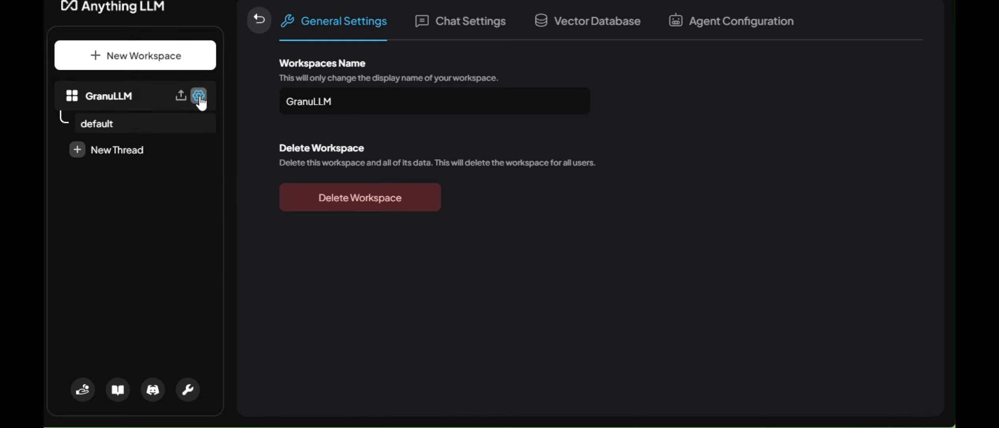
left_click(585, 22)
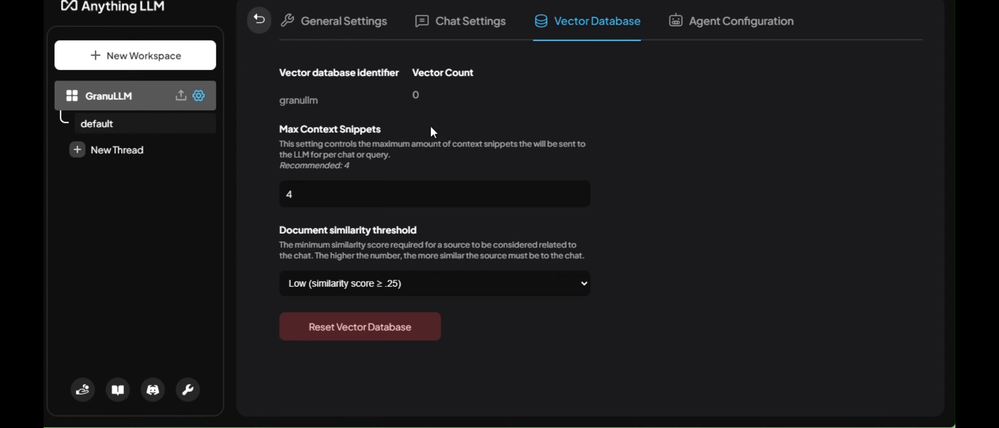
left_click(188, 390)
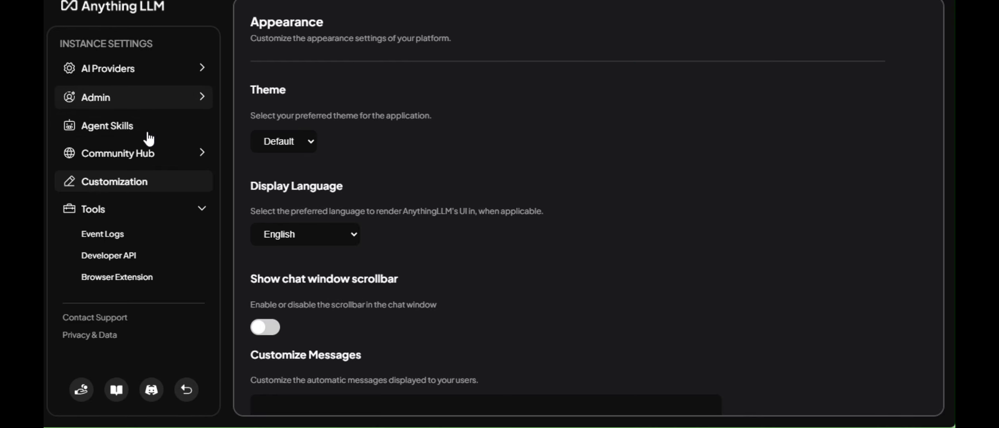
scroll(144, 220, "down", 1)
scroll(143, 220, "up", 1)
left_click(176, 69)
left_click(116, 118)
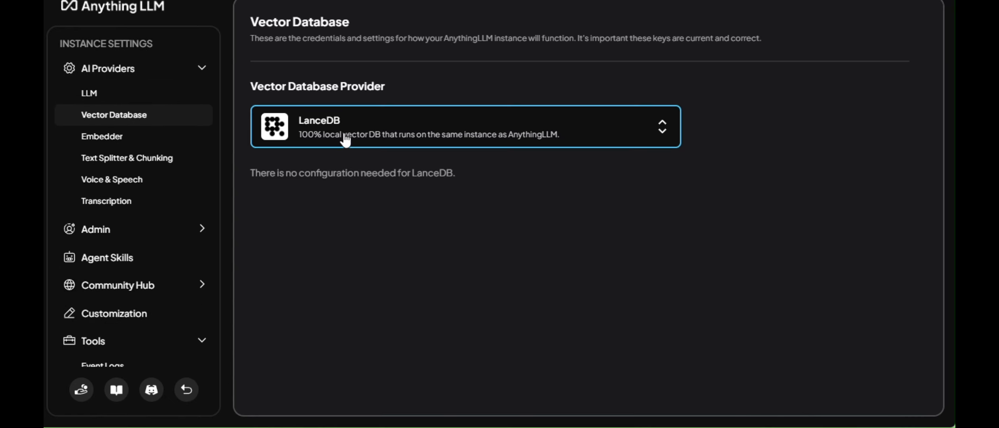
Browse the available vector database providers and preview the configuration fields of Chroma, Pinecone and Milvus.
left_click(446, 150)
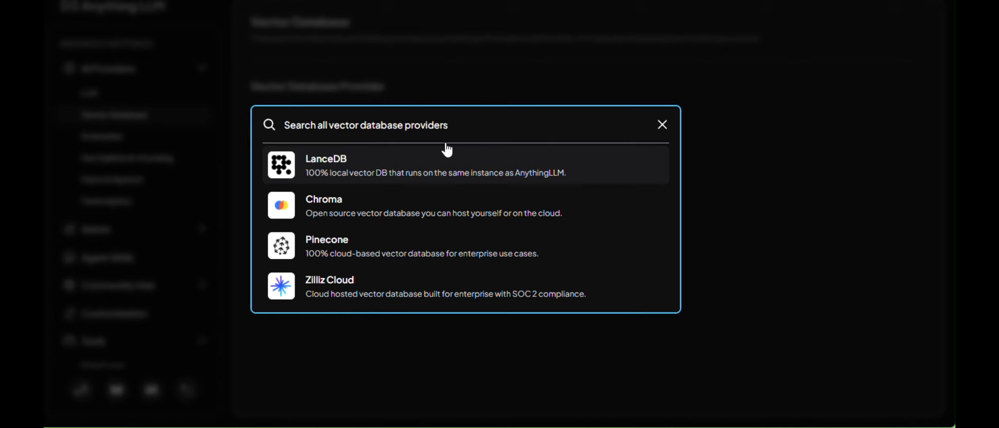
scroll(610, 195, "down", 1)
scroll(610, 196, "up", 1)
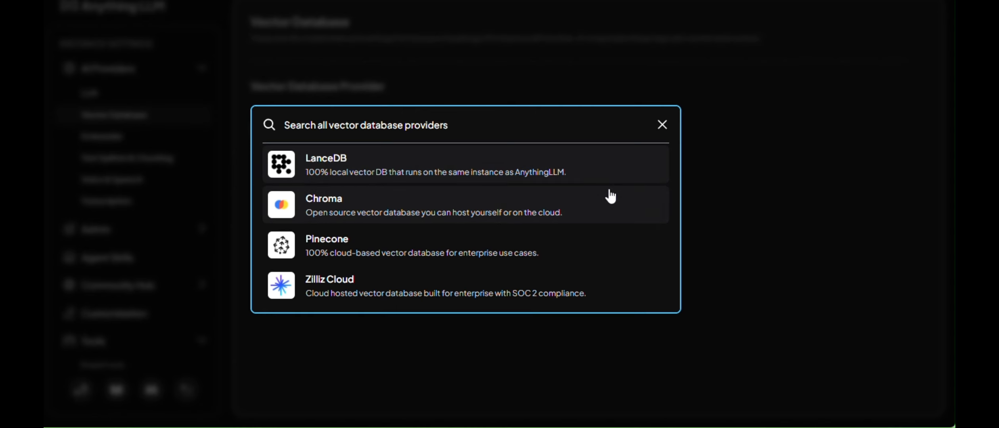
scroll(611, 196, "down", 4)
scroll(611, 195, "up", 4)
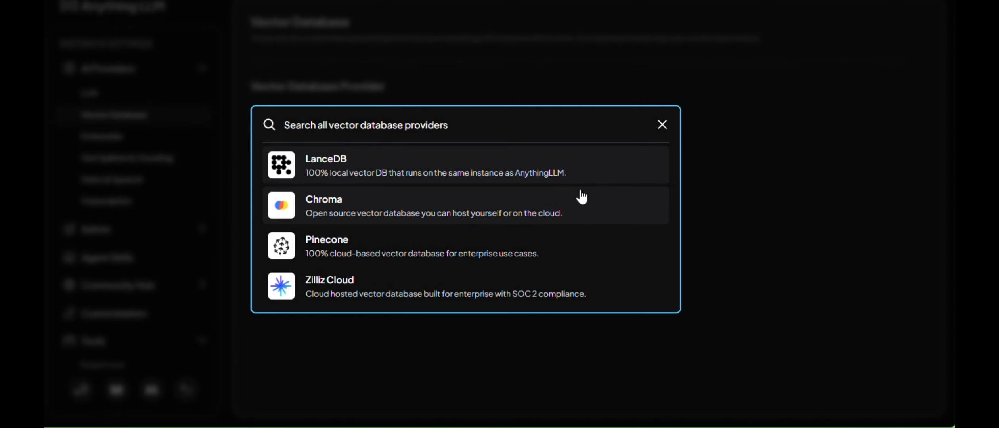
left_click(434, 196)
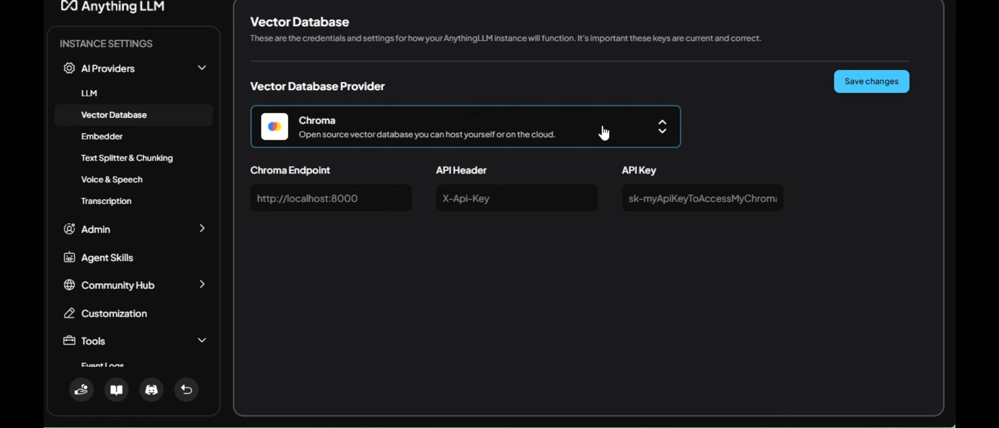
left_click(647, 132)
left_click(428, 241)
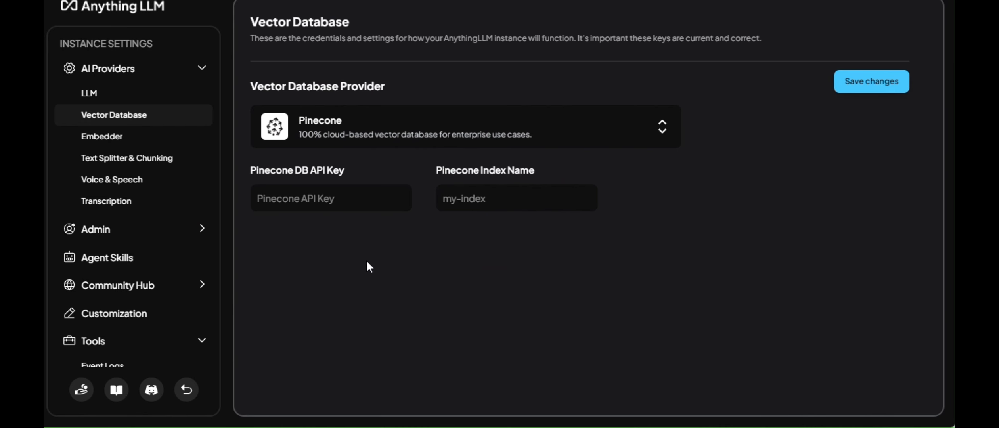
left_click(598, 136)
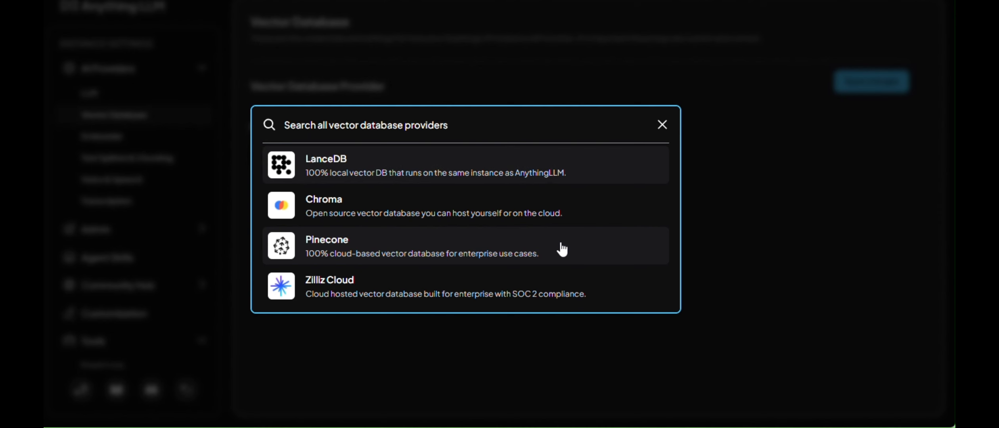
scroll(420, 289, "down", 4)
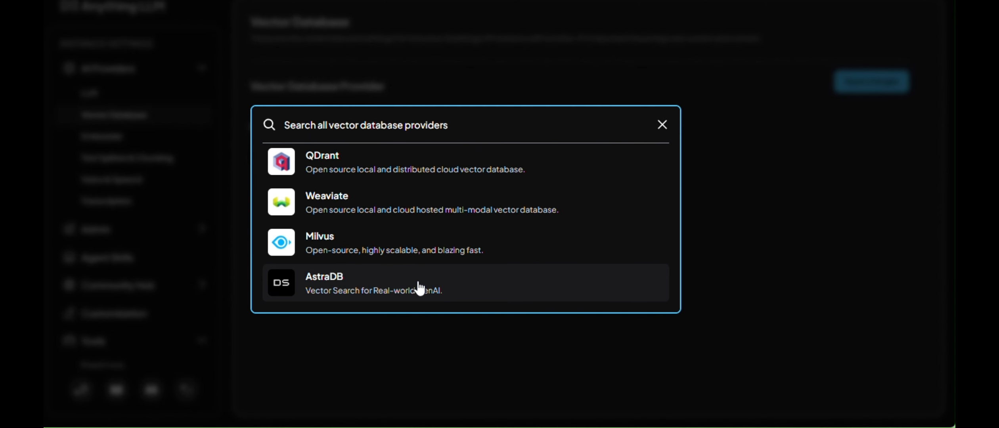
left_click(371, 245)
Choose LanceDB as the vector database provider and save the preferences.
left_click(636, 128)
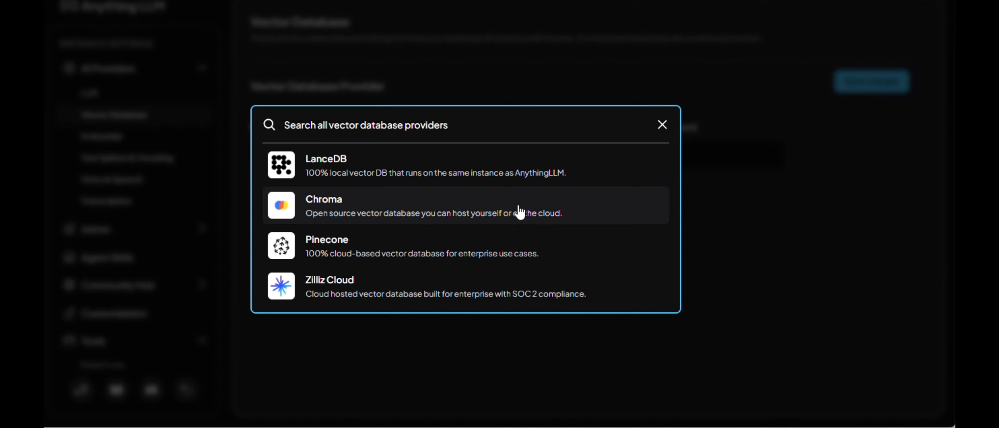
left_click(429, 178)
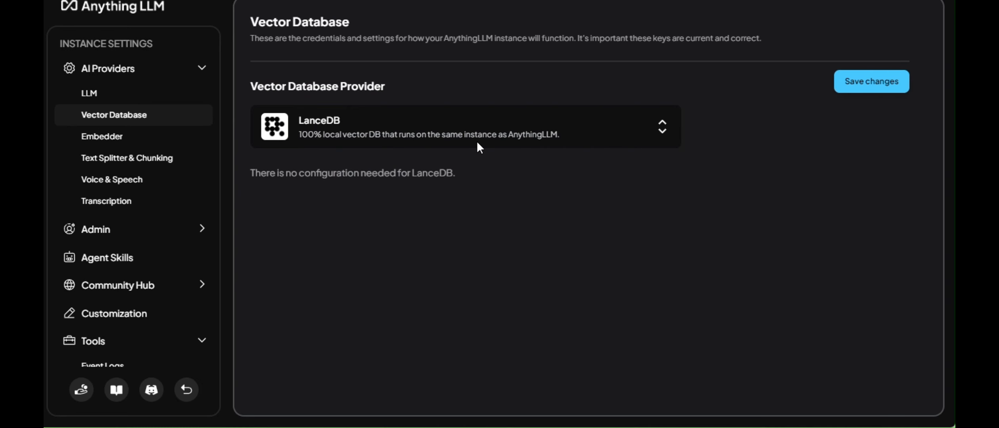
left_click(868, 84)
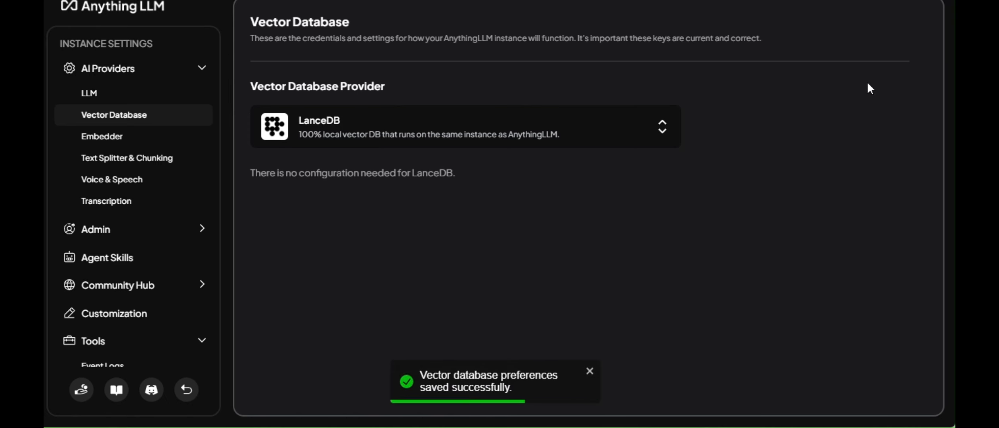
left_click(589, 372)
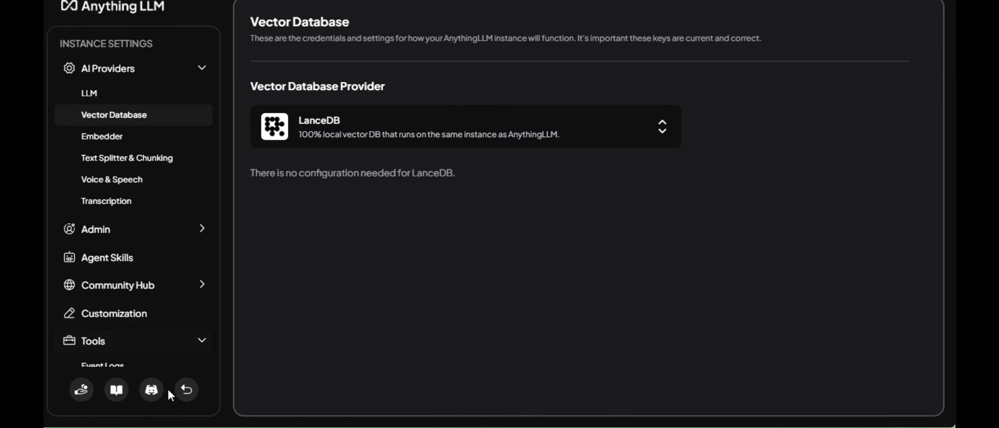
Move ocd_patient_dataset.csv from the custom-documents folder into the GranuLLM workspace, then save and embed it.
left_click(186, 390)
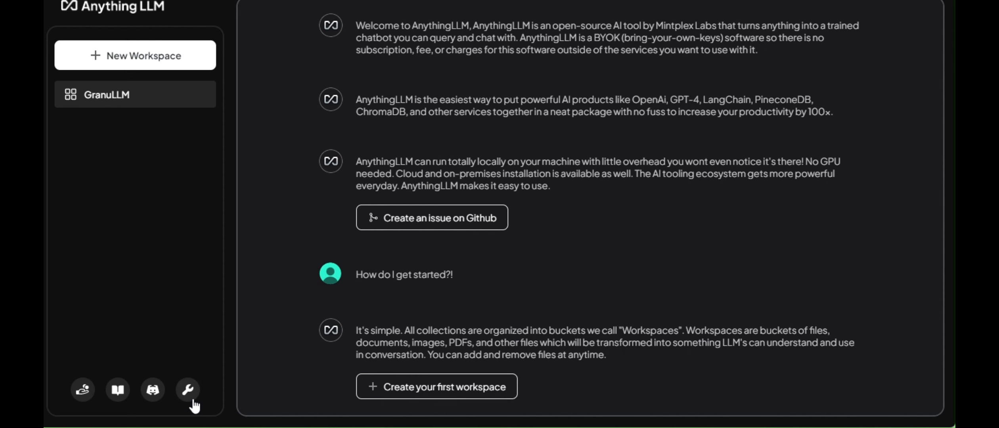
left_click(104, 101)
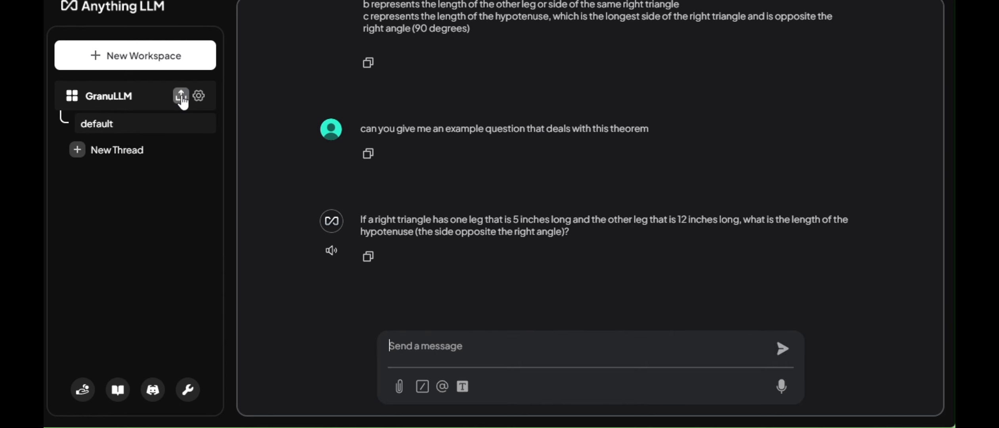
left_click(181, 97)
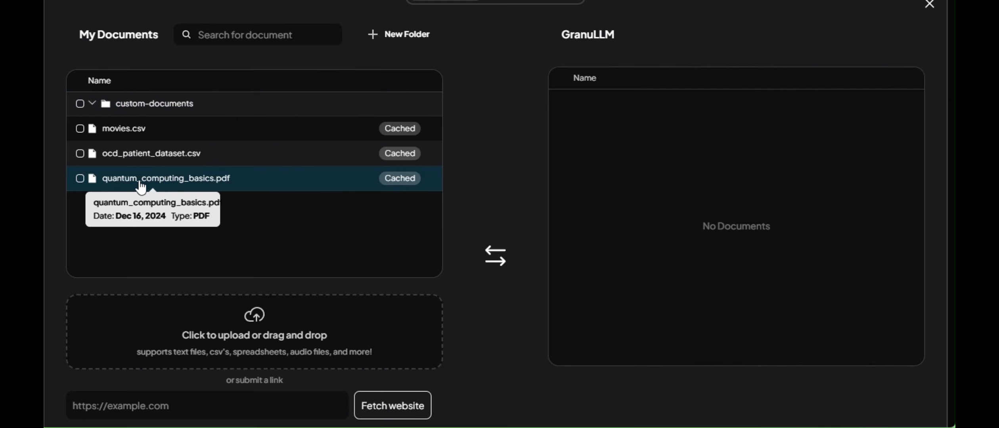
mouse_move(140, 161)
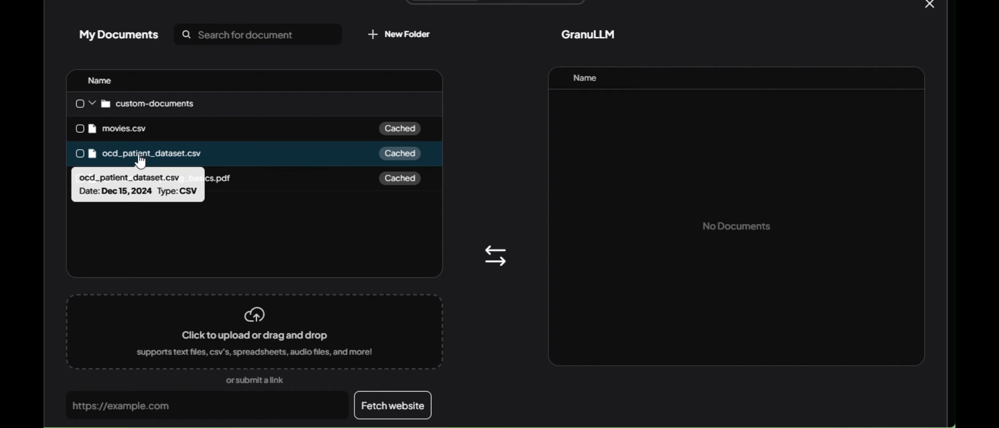
left_click(140, 157)
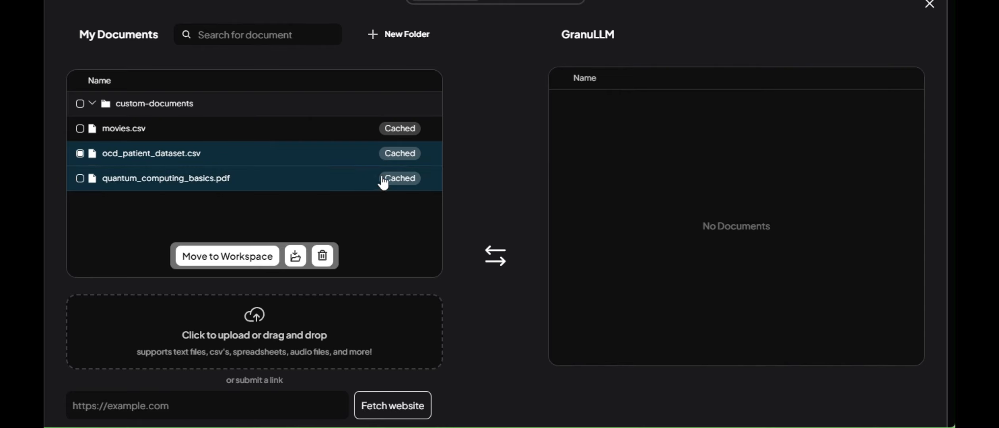
left_click(246, 265)
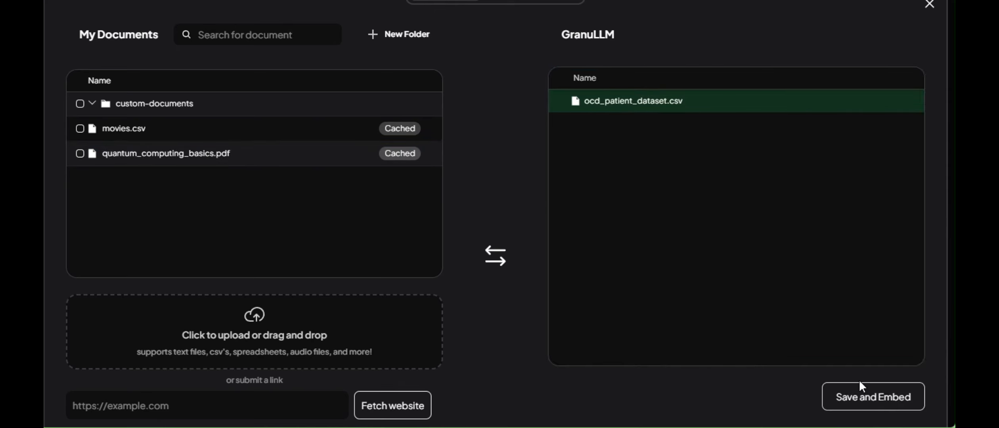
left_click(872, 395)
left_click(854, 397)
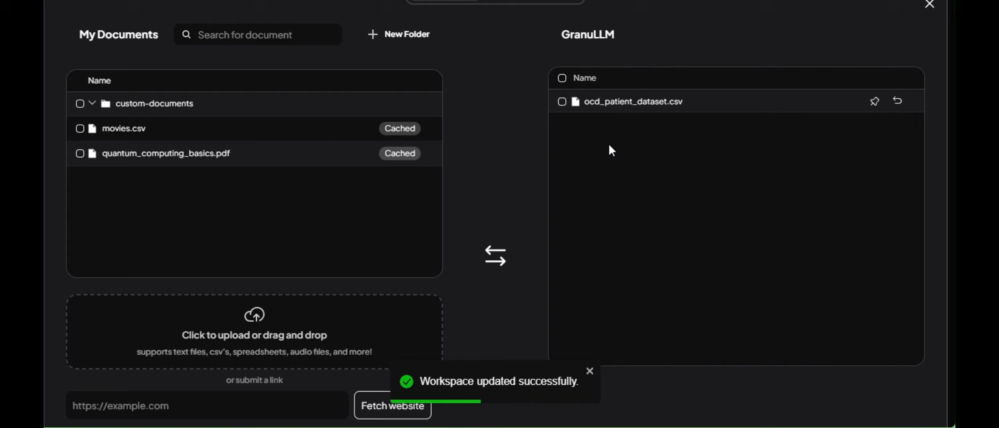
Pin ocd_patient_dataset.csv to the GranuLLM workspace and close the document manager.
mouse_move(614, 101)
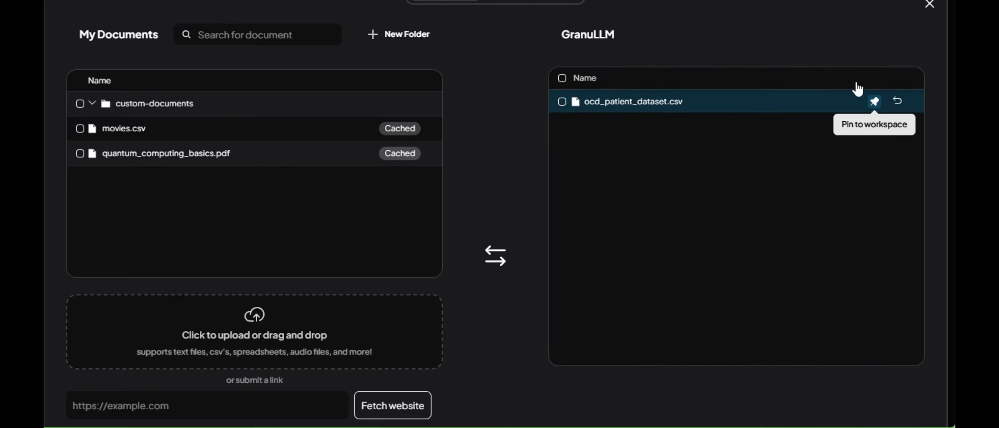
left_click(876, 103)
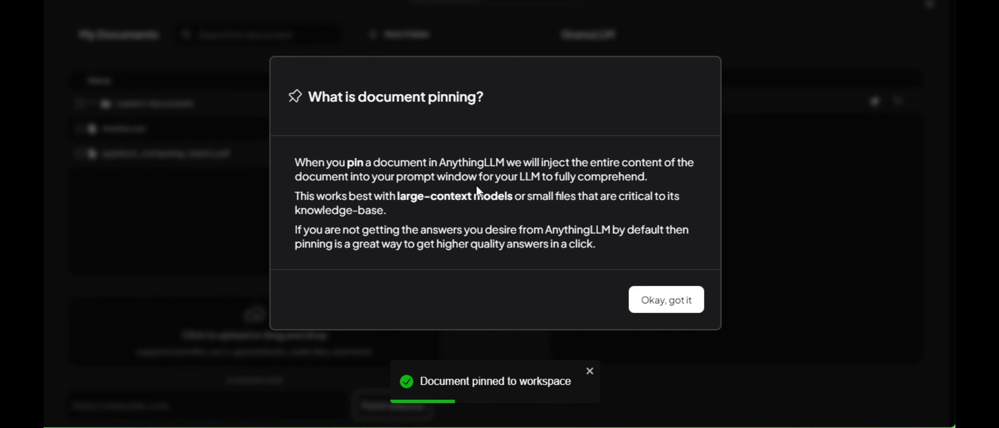
left_click(667, 299)
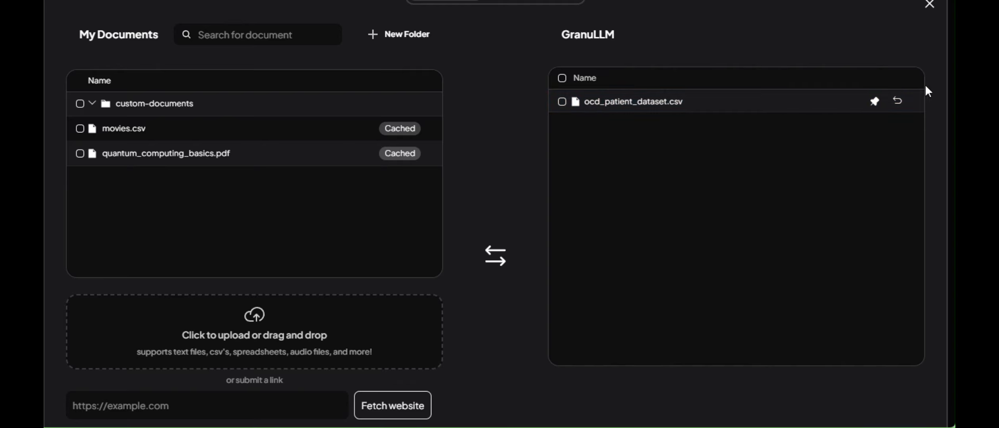
left_click(930, 5)
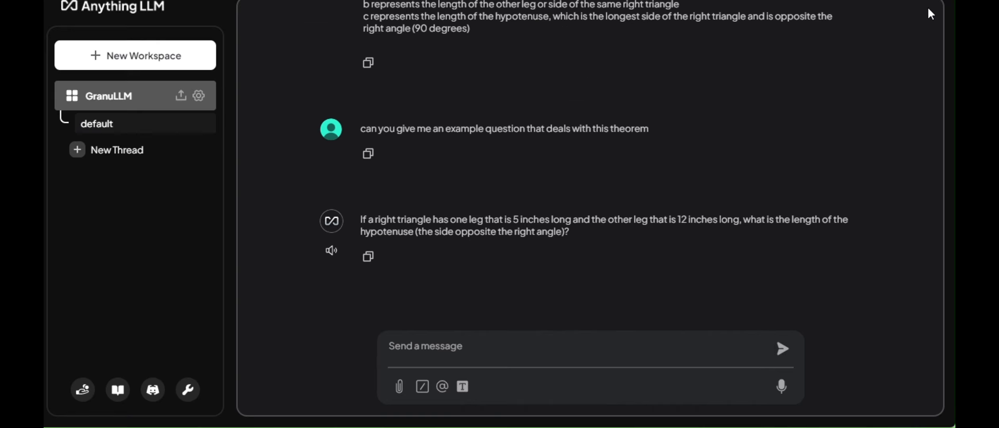
Create a new thread in the GranuLLM workspace and rename it OCD_dataset.
left_click(105, 153)
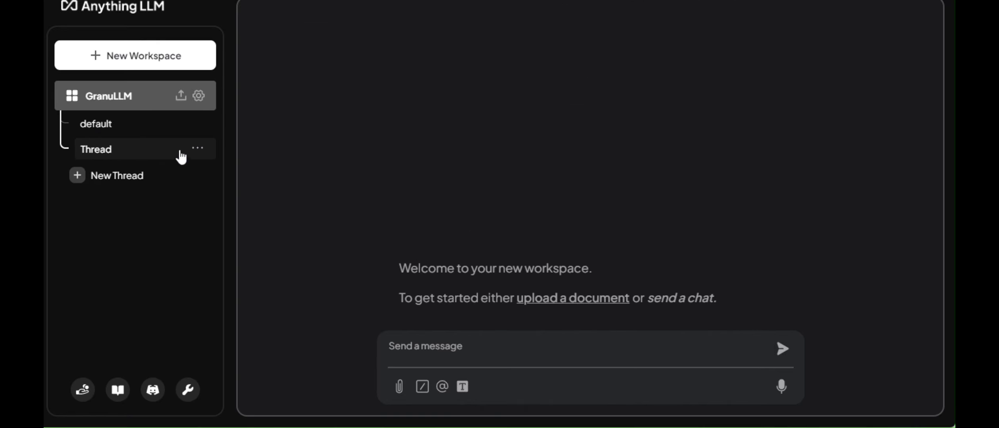
left_click(197, 150)
left_click(176, 173)
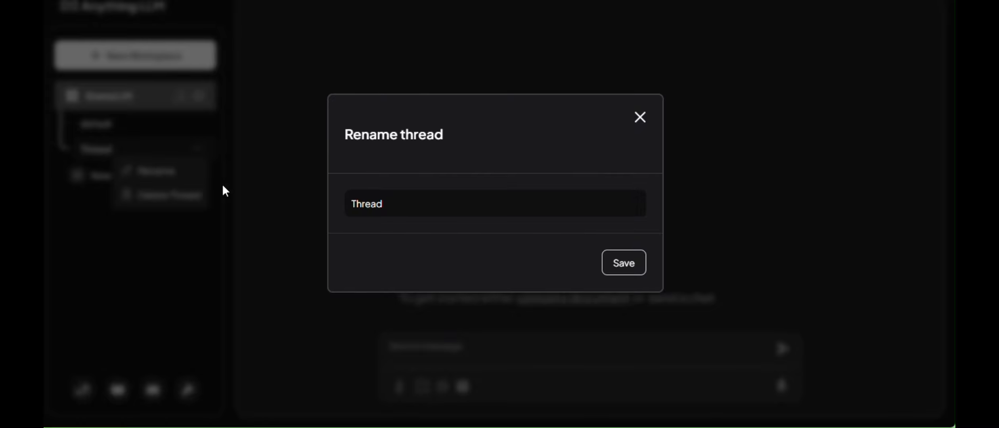
double_click(413, 213)
key("BackSpace")
type("CD")
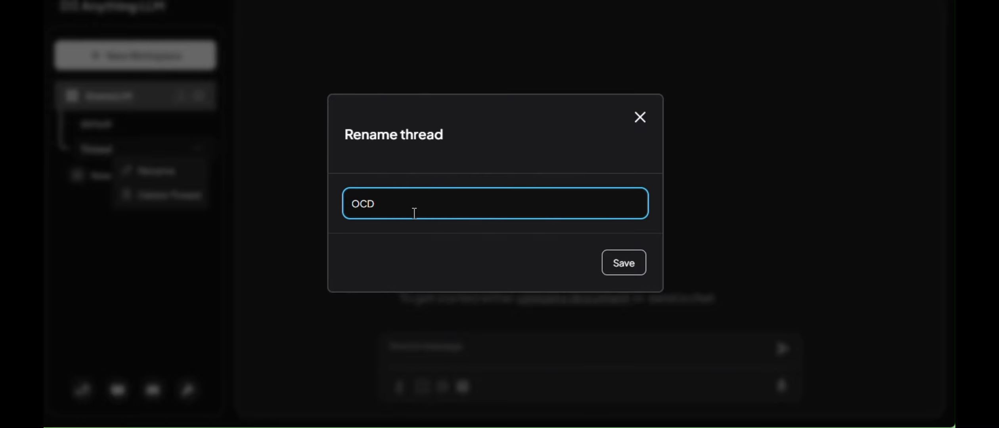
type("_dataset")
left_click(635, 274)
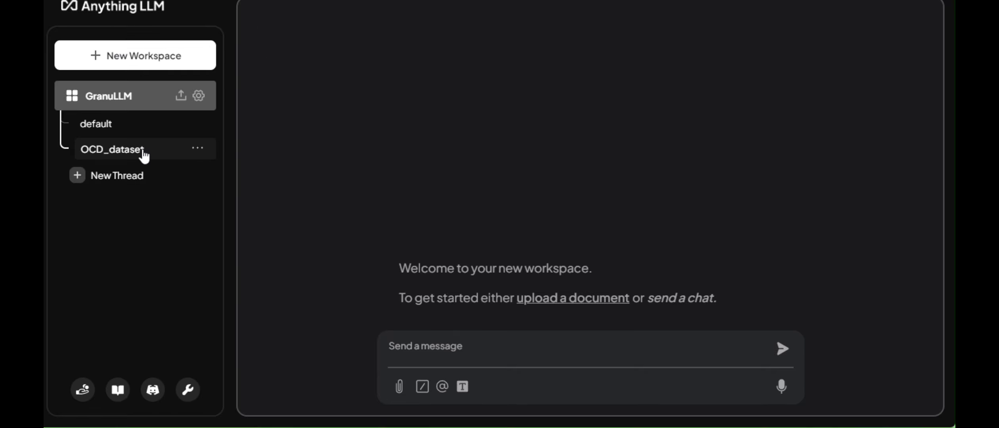
Ask for the dataset's summary statistics in the OCD_dataset thread, beginning with "Please give me the summary statistics for the".
left_click(425, 345)
type("Please give me the summ")
type("a")
key("BackSpace")
type("the s")
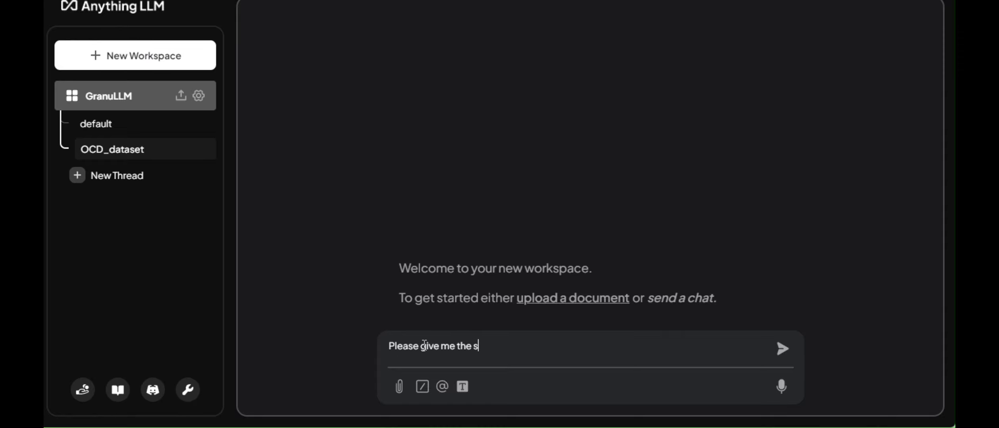
type("ummary statistic")
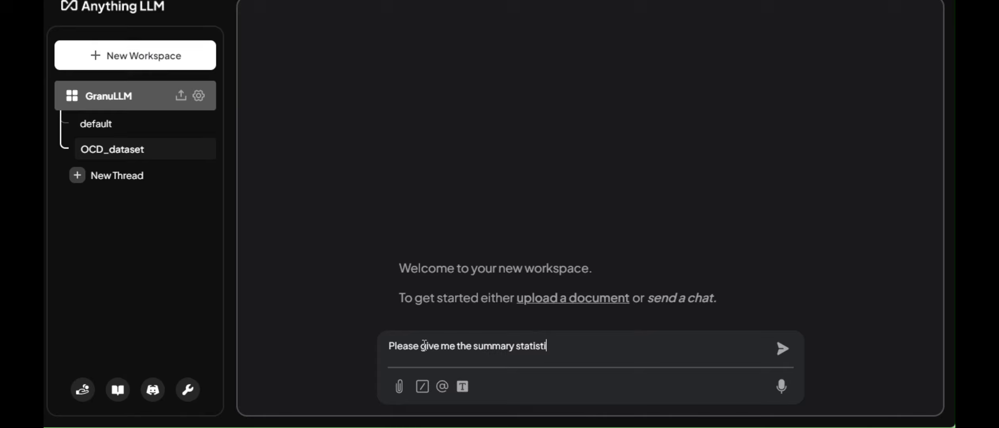
key("BackSpace")
type("cs for the")
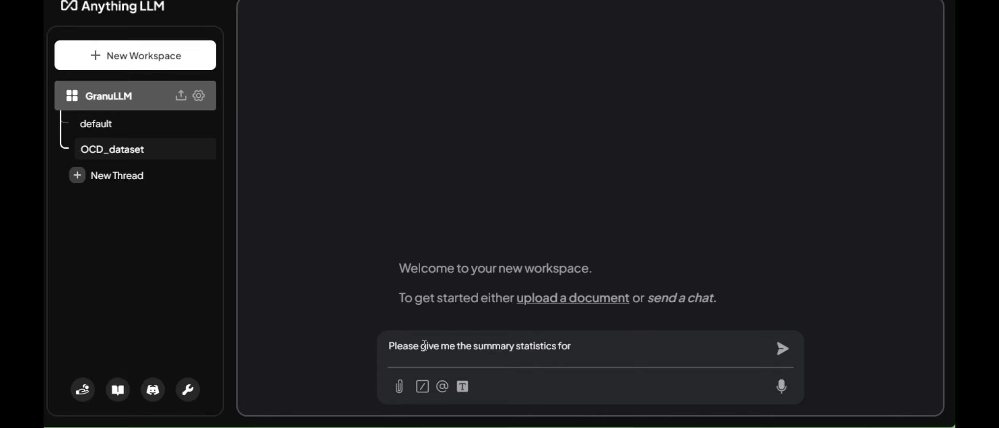
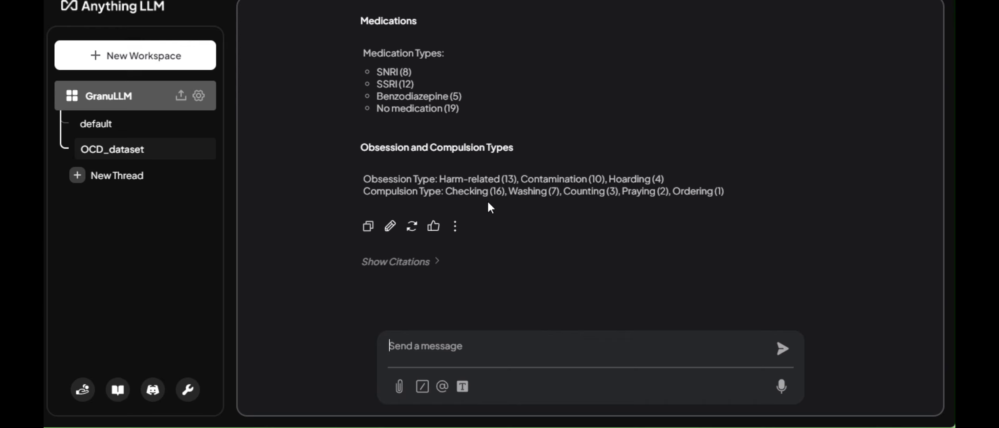
Show the citations under the summary statistics answer.
left_click(435, 271)
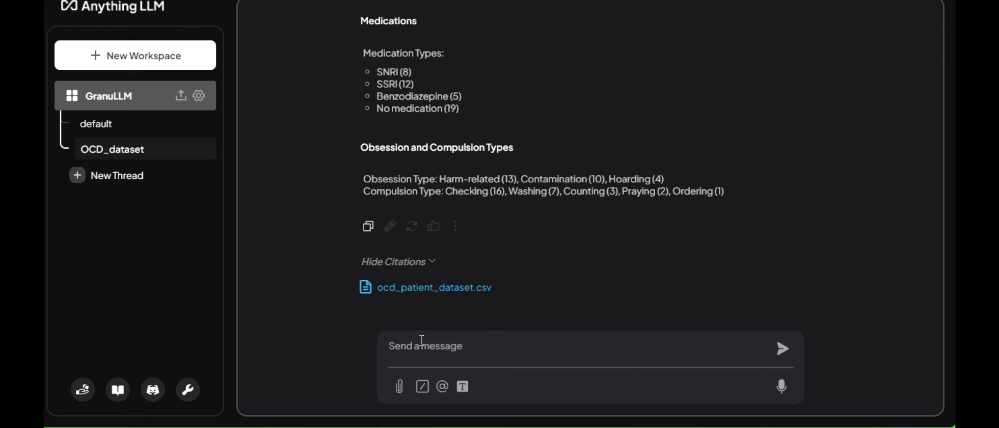
Ask "what are the most important insights within this dataset?" in the OCD_dataset thread and read through the answer.
type("wha")
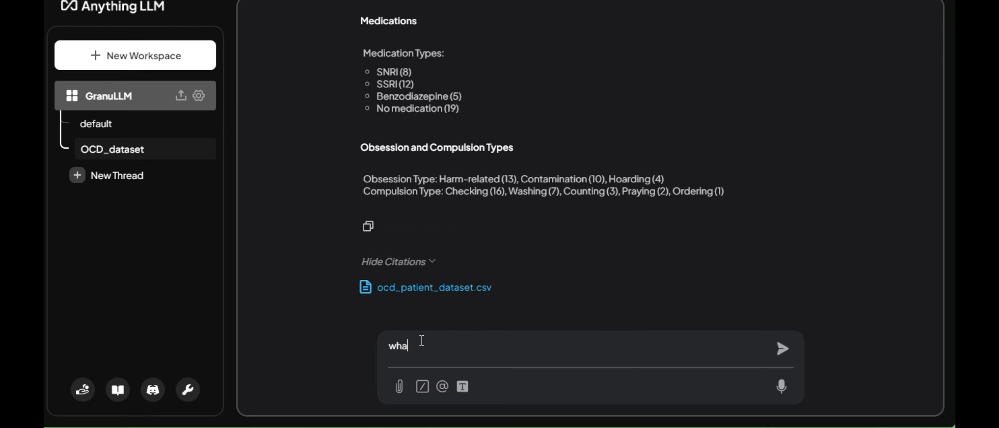
type("t are the most important insi")
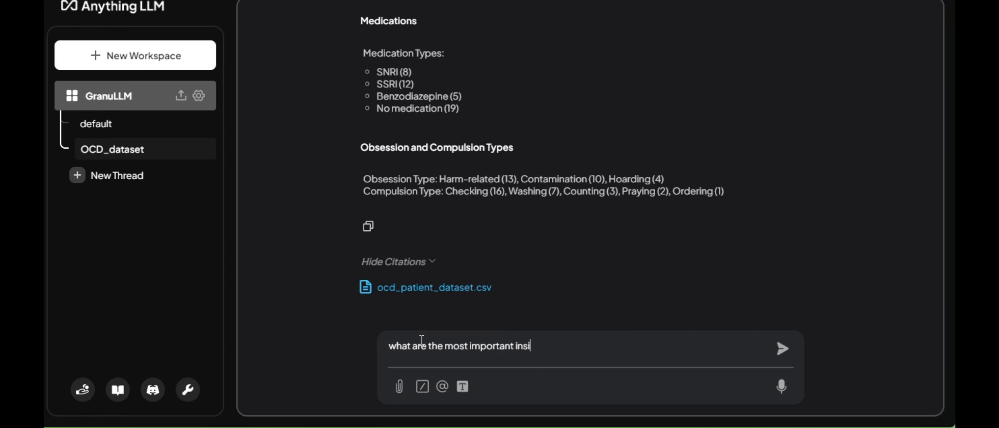
type("ghts within thi")
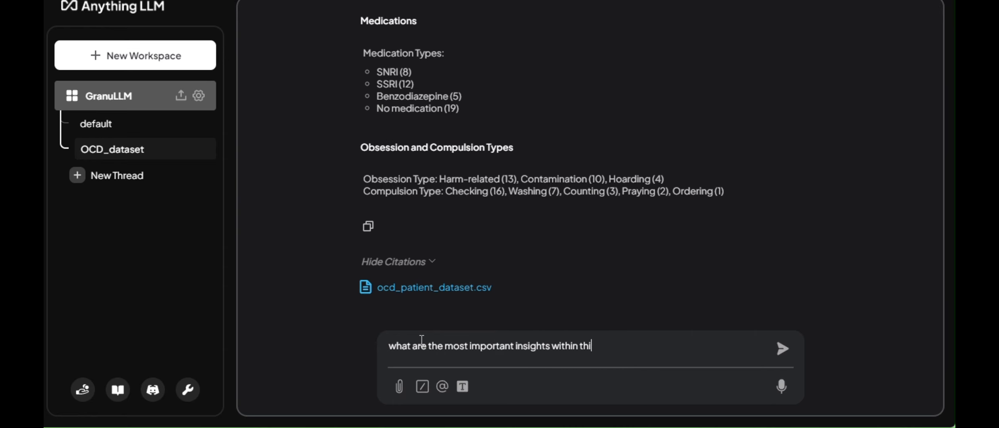
type("s dataset?")
key("Return")
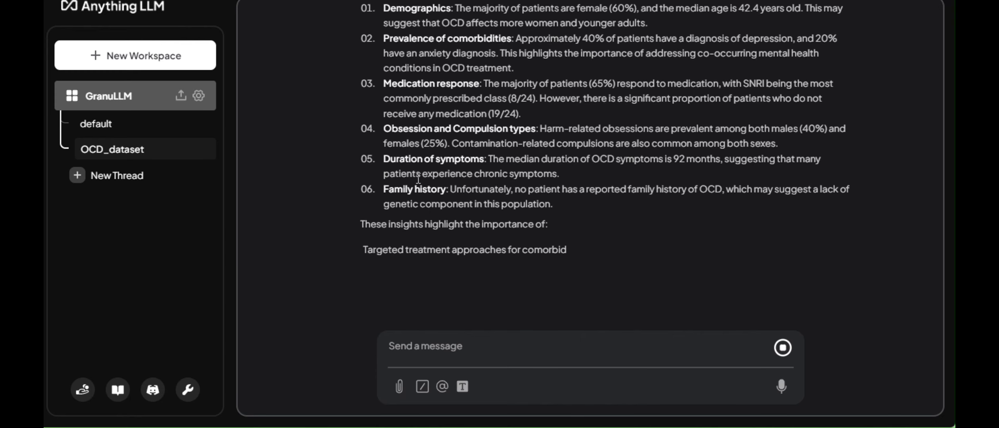
scroll(418, 178, "up", 2)
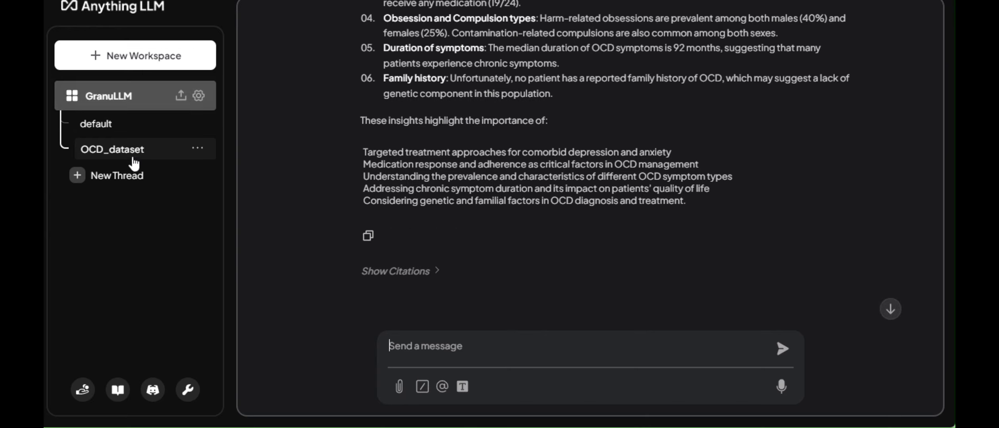
Create a new thread in the GranuLLM workspace and rename it GranuAgent.
left_click(106, 175)
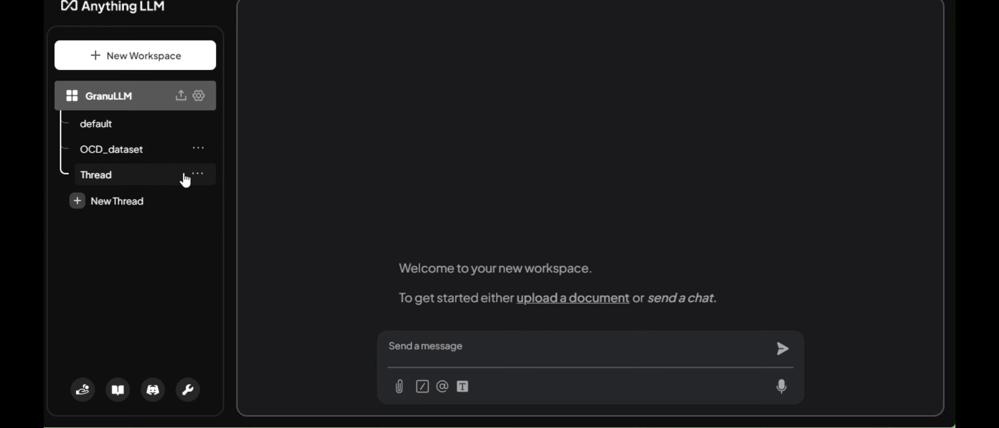
left_click(197, 175)
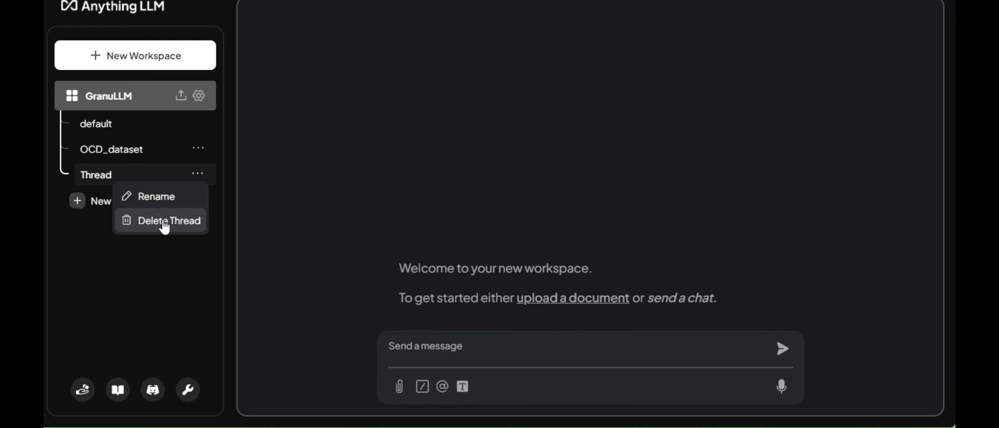
left_click(170, 200)
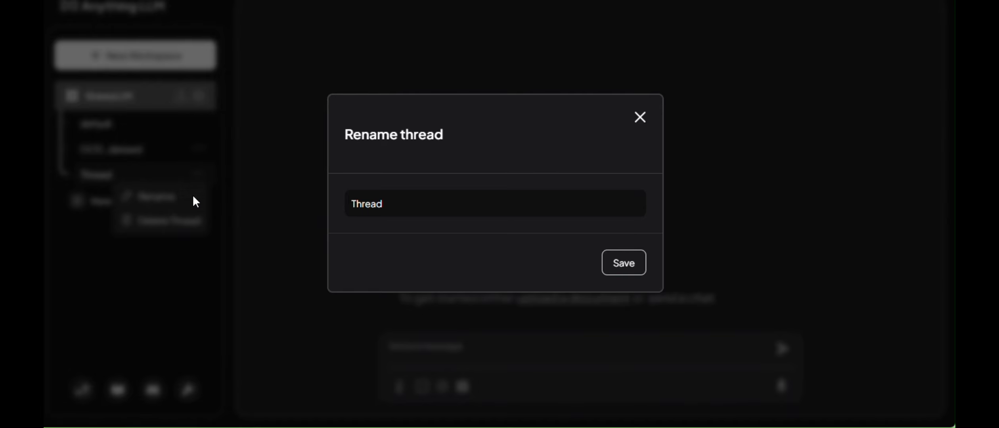
left_click(421, 213)
key("ctrl+a")
key("BackSpace")
type("GranuAg")
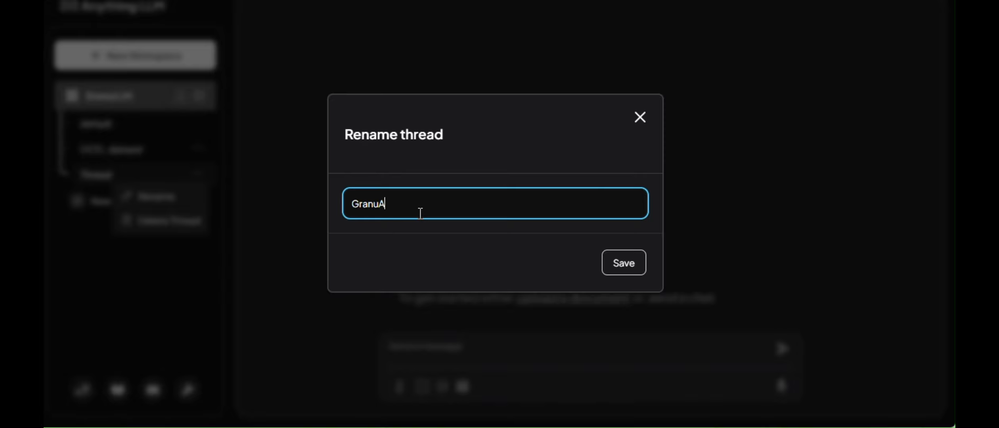
left_click(623, 262)
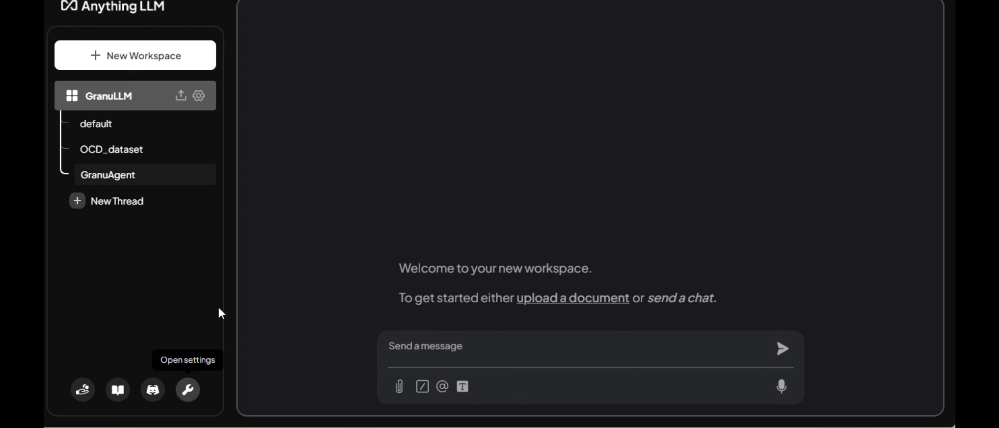
Open the agent configuration in the GranuLLM workspace settings.
left_click(199, 96)
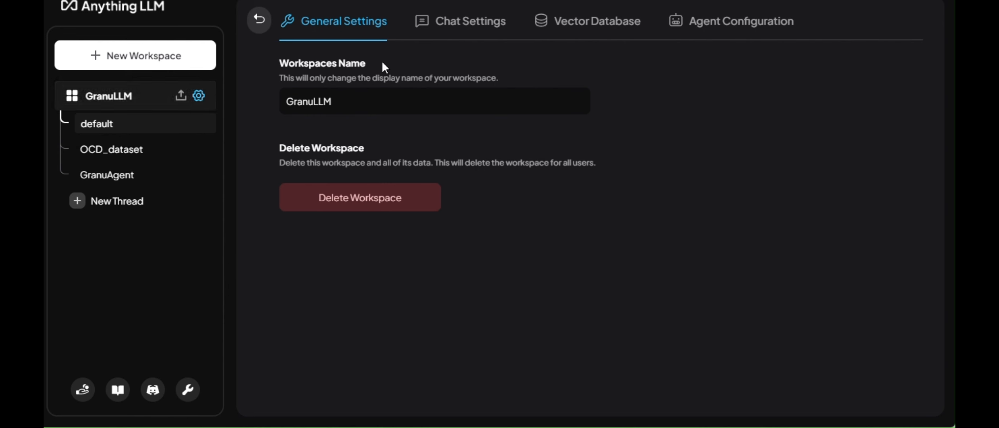
left_click(741, 24)
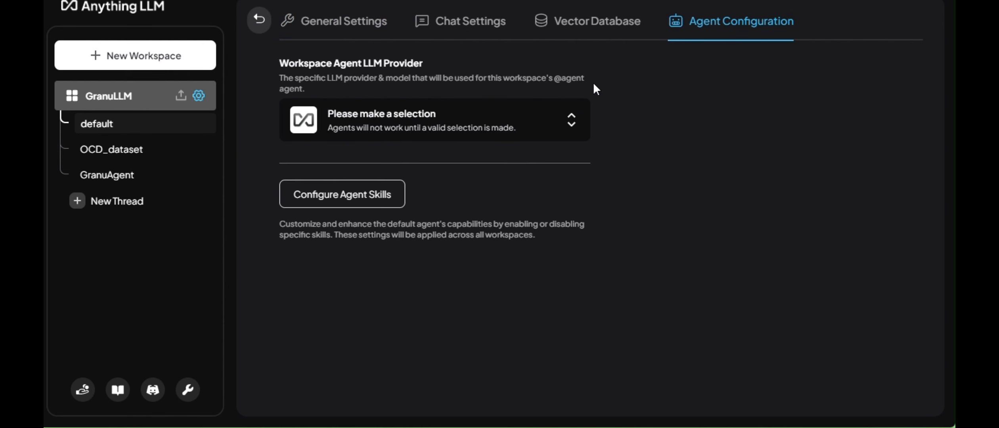
Try AnythingLLM as the workspace agent's LLM provider and look for an agent model to select.
left_click(475, 116)
scroll(412, 237, "down", 1)
scroll(413, 237, "up", 1)
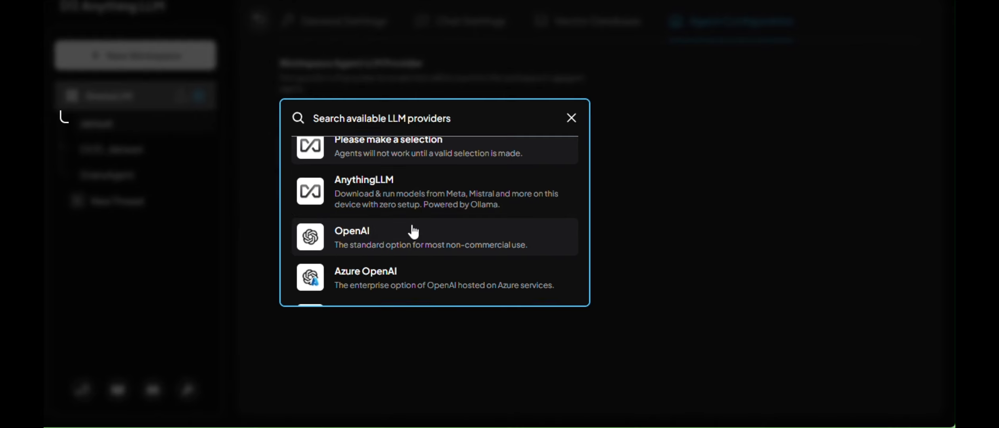
scroll(413, 232, "down", 1)
scroll(412, 231, "down", 1)
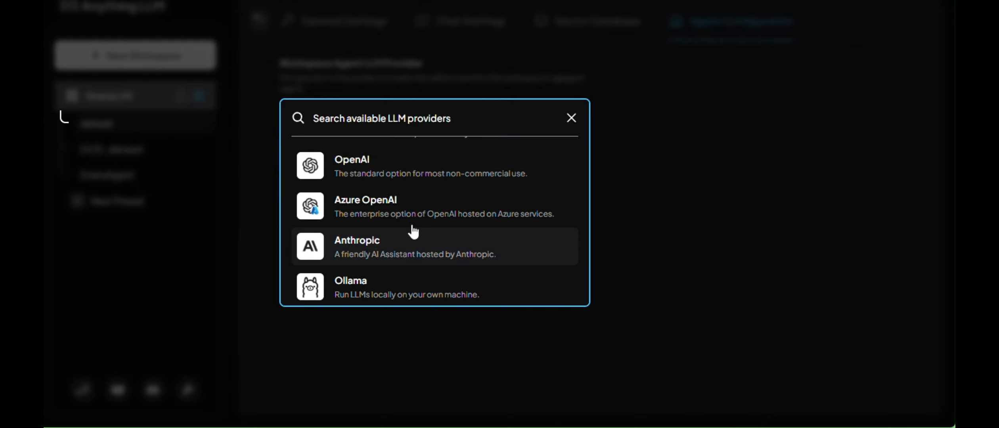
scroll(401, 228, "up", 2)
scroll(370, 189, "up", 1)
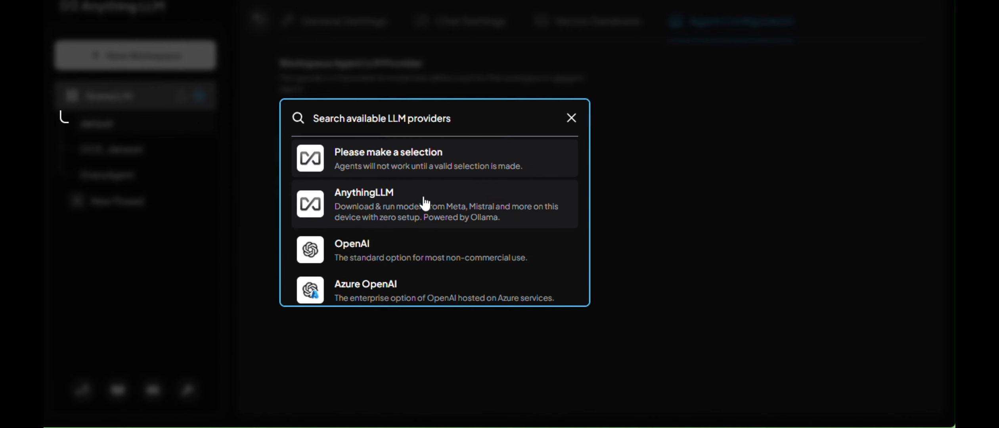
left_click(380, 211)
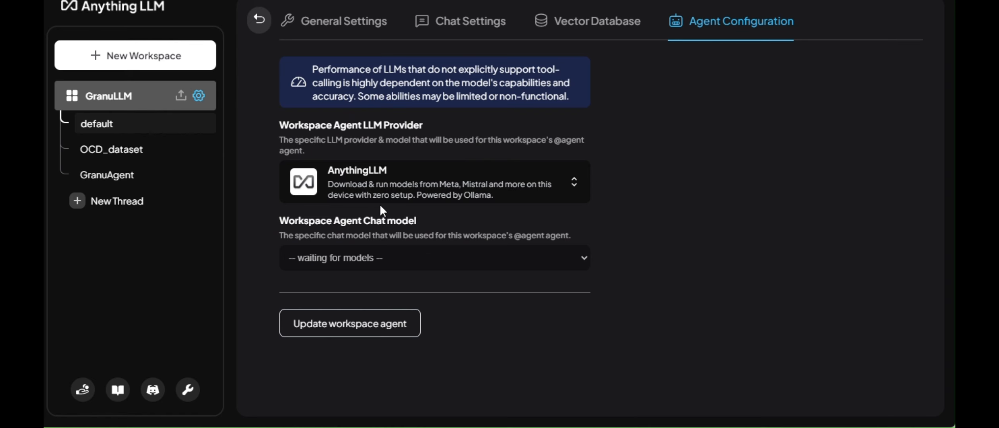
left_click(582, 166)
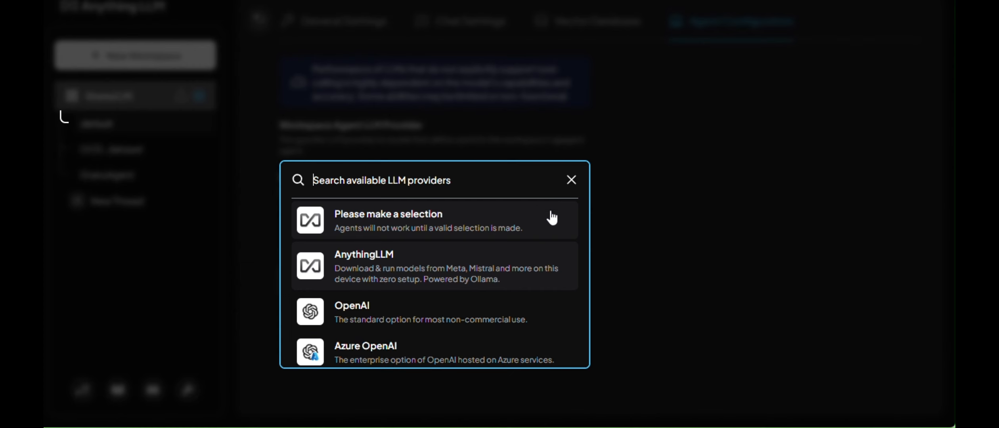
left_click(572, 178)
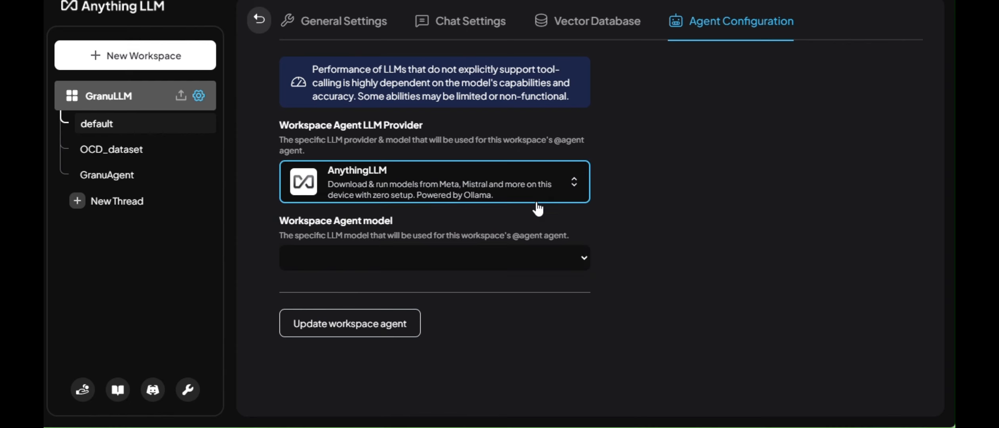
left_click(560, 265)
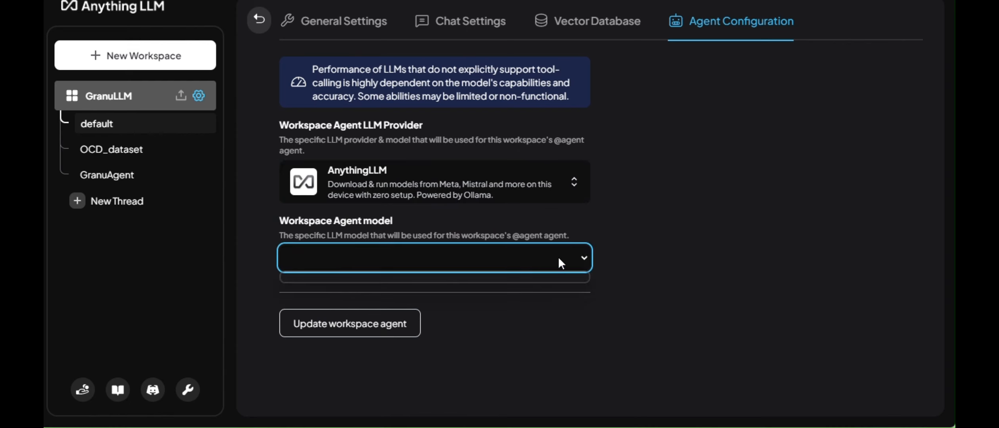
Update the workspace agent to use Ollama as provider with the llama3.2:latest model, and open the agent skills configuration.
left_click(569, 187)
scroll(458, 344, "down", 2)
scroll(458, 344, "down", 2)
left_click(456, 344)
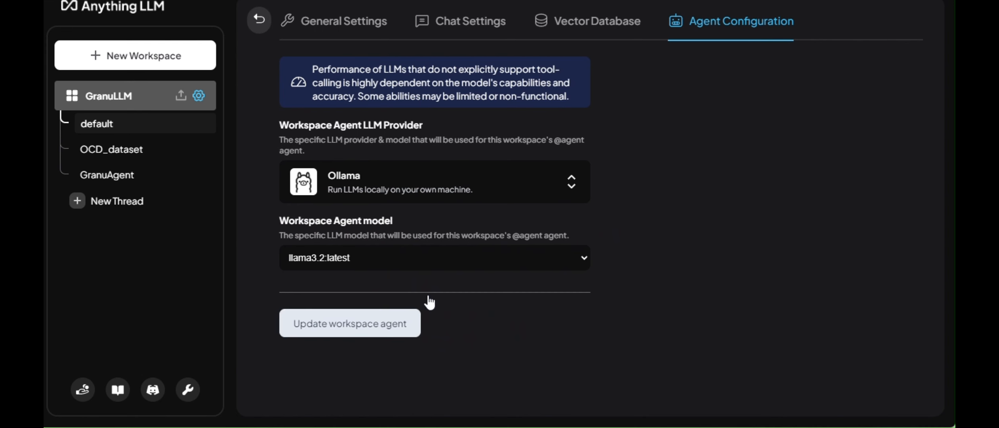
left_click(435, 258)
left_click(705, 223)
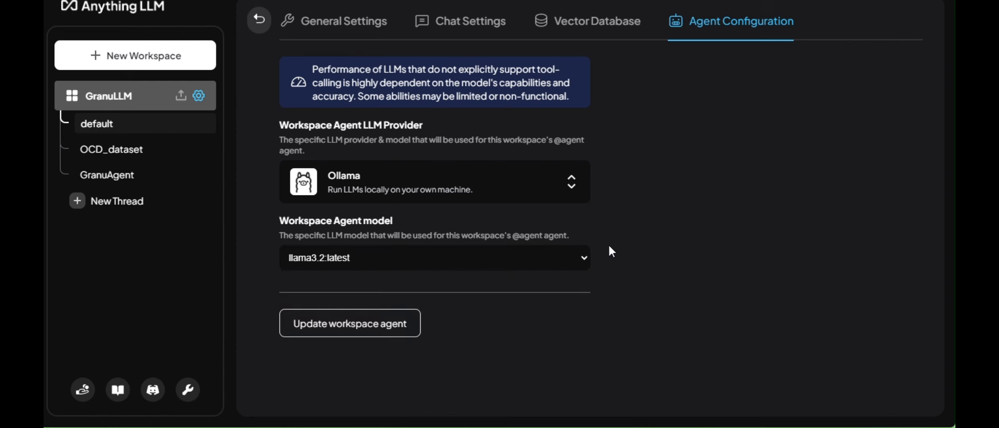
left_click(354, 327)
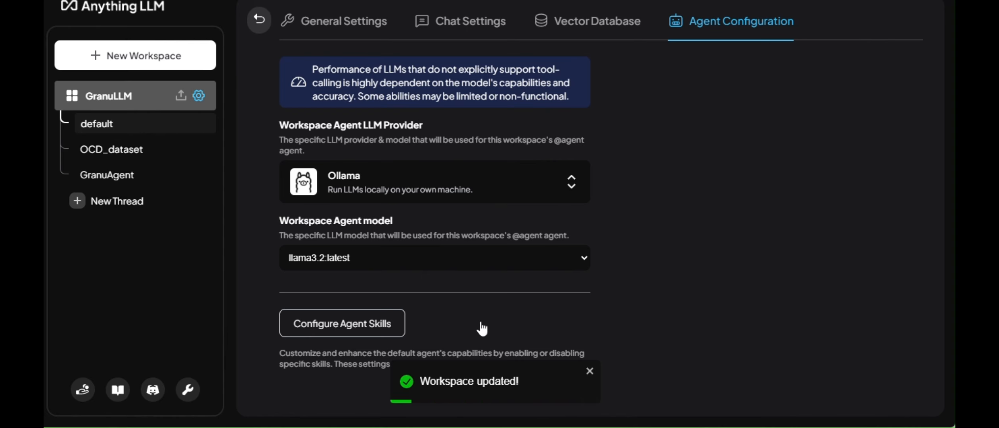
left_click(356, 329)
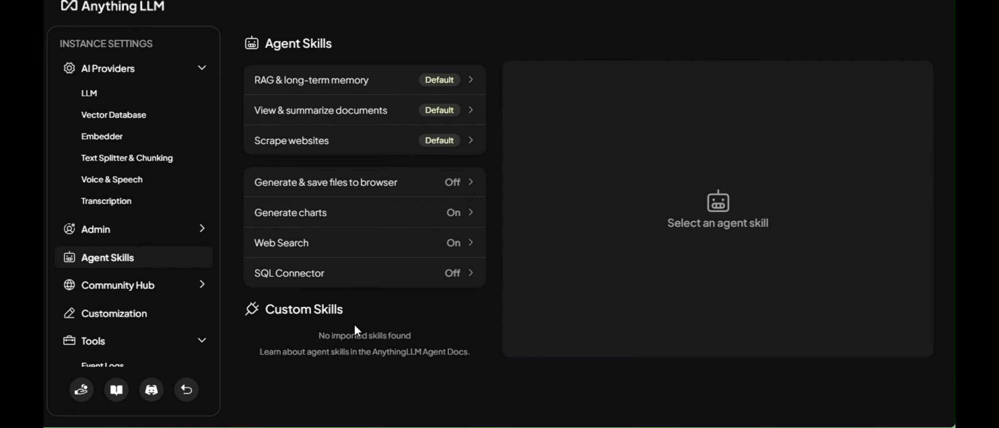
Enable the SQL Connector skill to inspect the new SQL connection form, cancel the form and turn the skill back off.
left_click(349, 284)
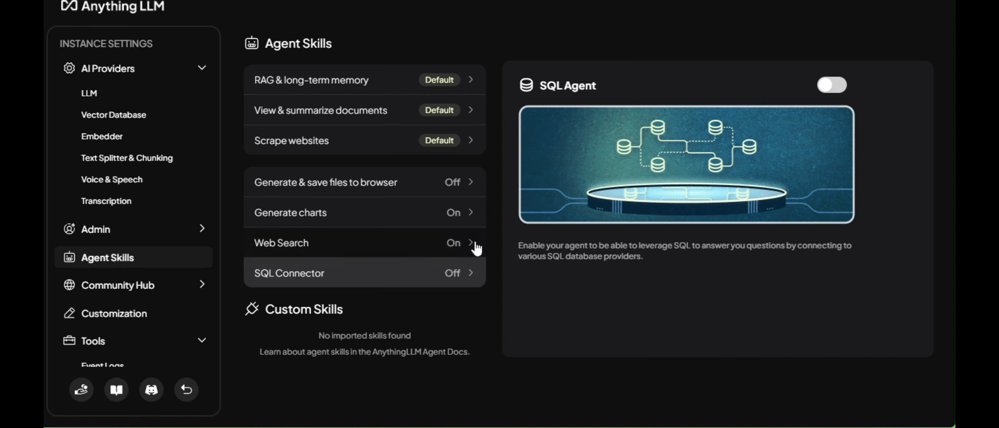
left_click(832, 85)
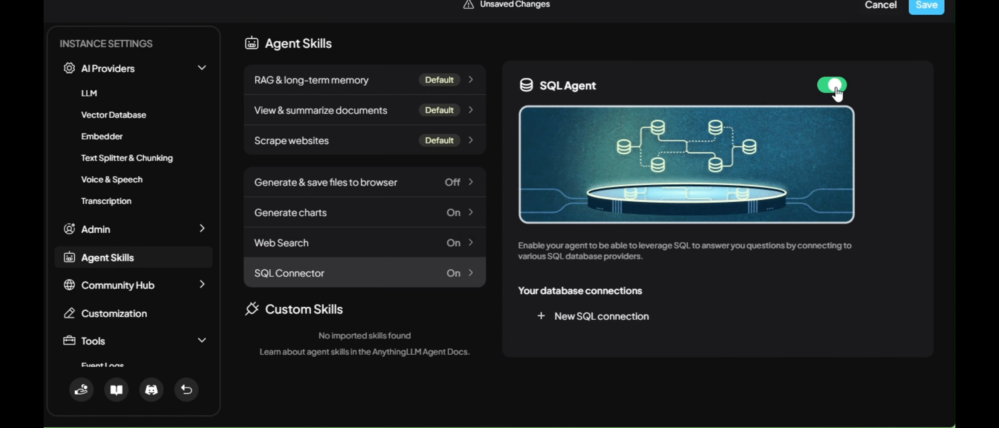
left_click(602, 317)
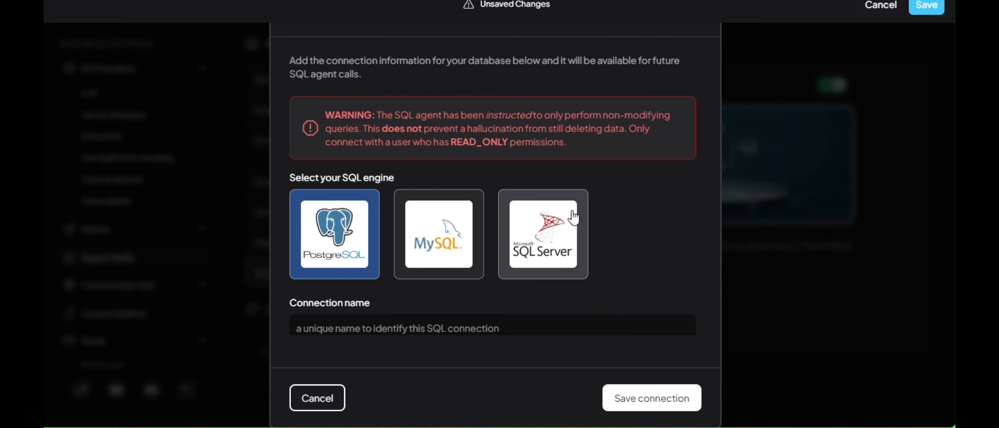
scroll(508, 318, "down", 4)
scroll(508, 318, "down", 1)
scroll(508, 323, "up", 5)
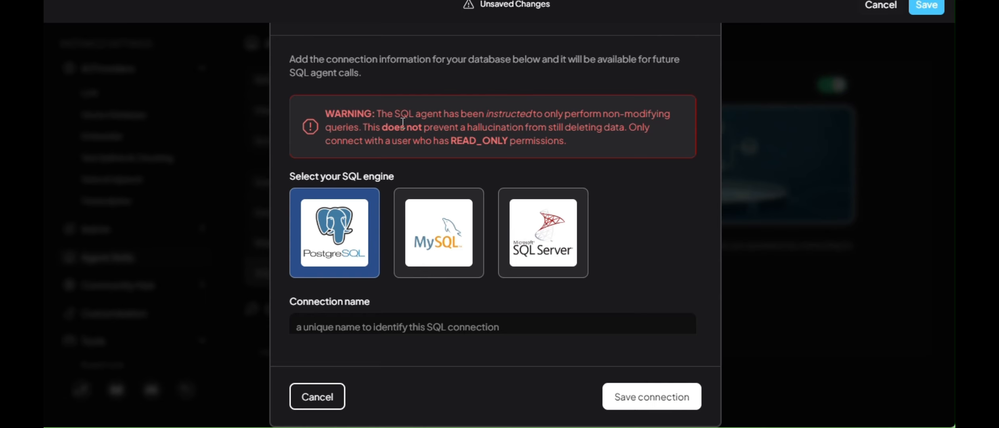
scroll(416, 226, "down", 5)
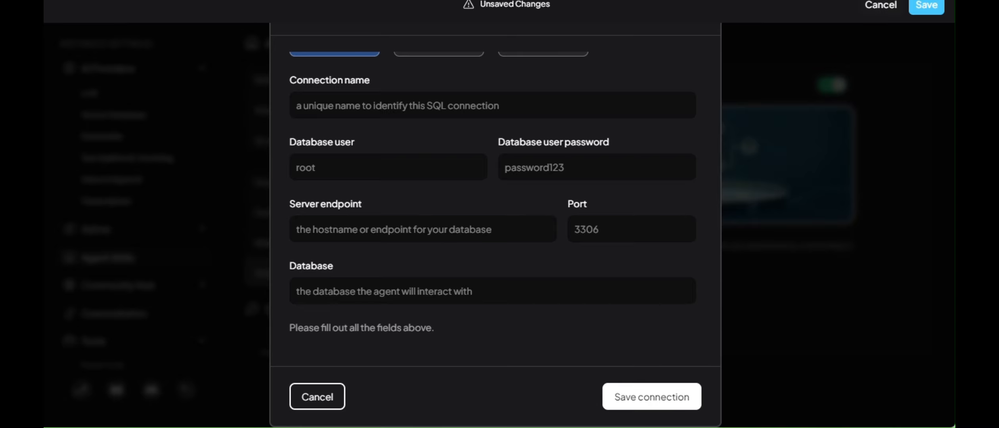
scroll(582, 194, "up", 5)
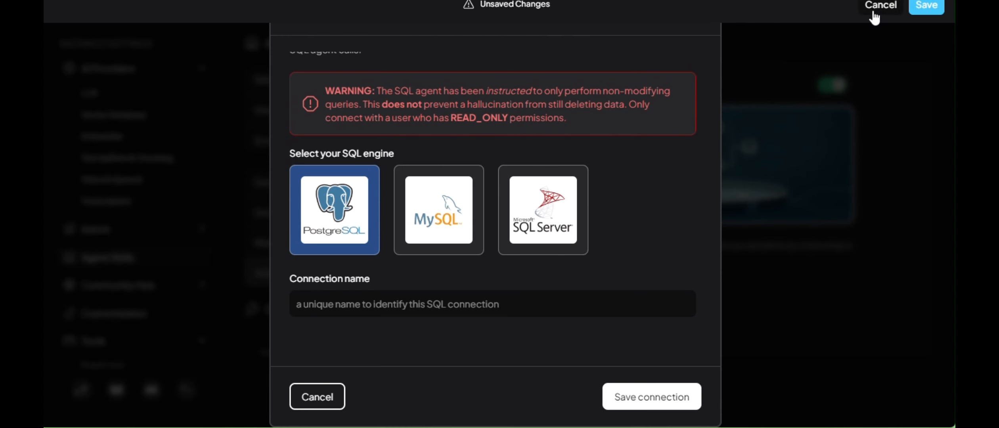
left_click(870, 11)
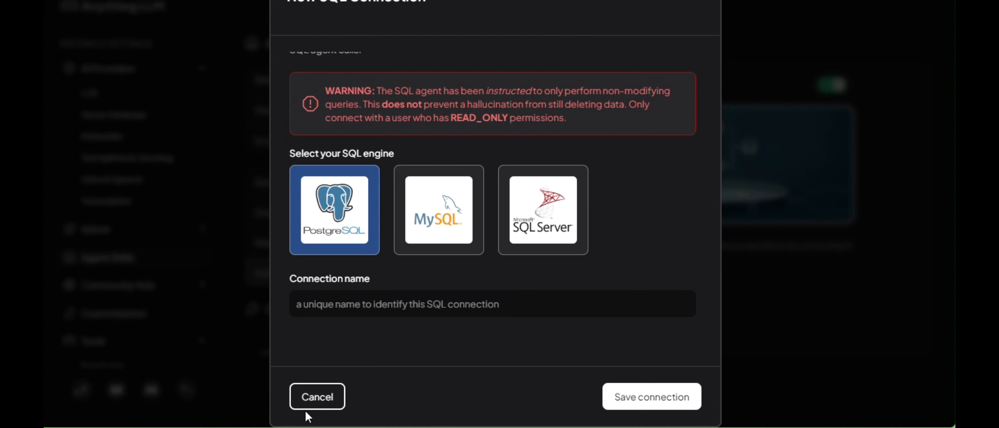
left_click(311, 401)
left_click(833, 87)
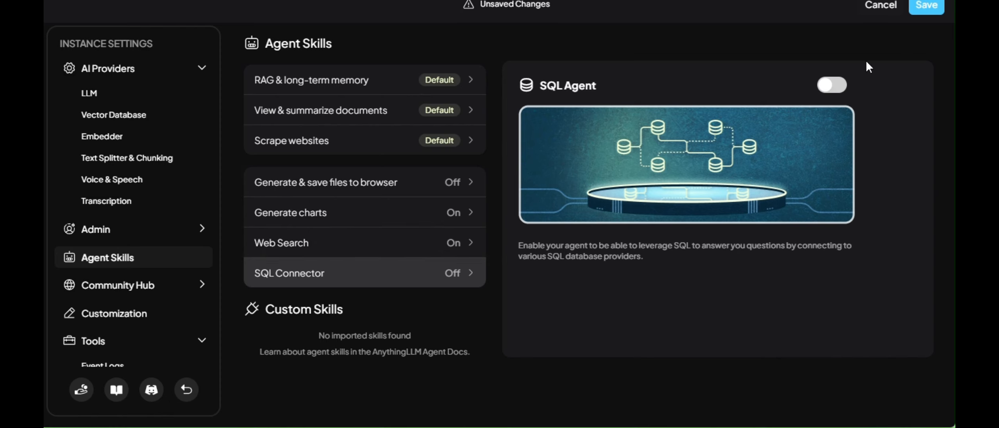
Review the Web Search and Generate charts skills, and save the agent preferences before returning to the workspace chat.
left_click(447, 253)
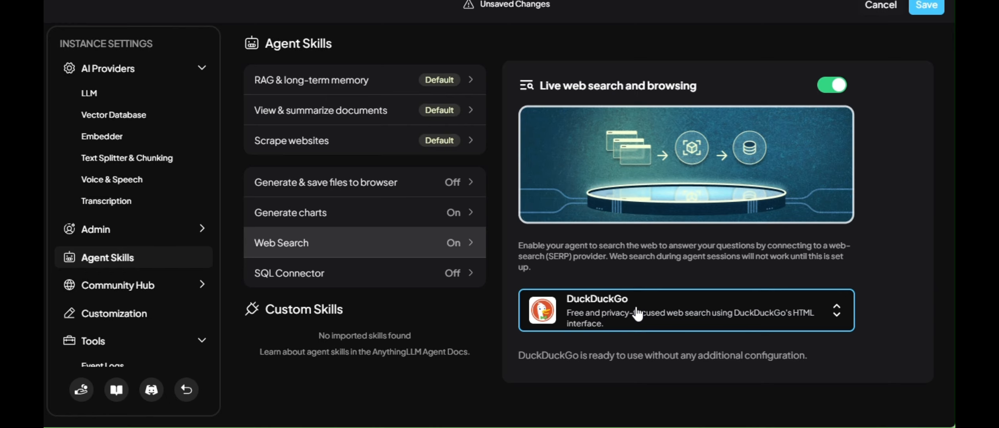
left_click(383, 221)
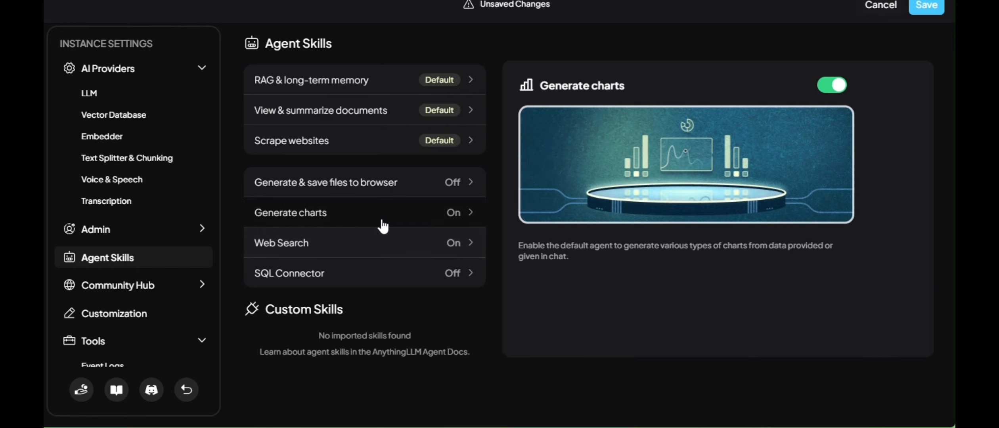
left_click(933, 7)
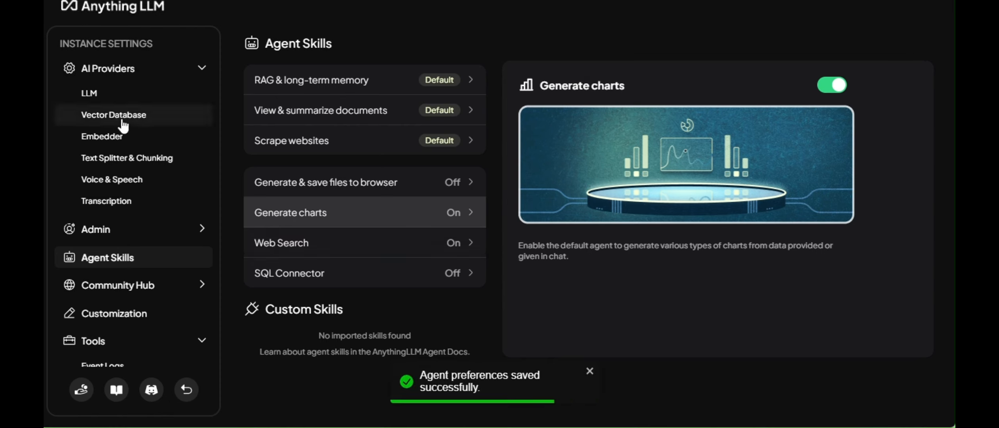
left_click(186, 392)
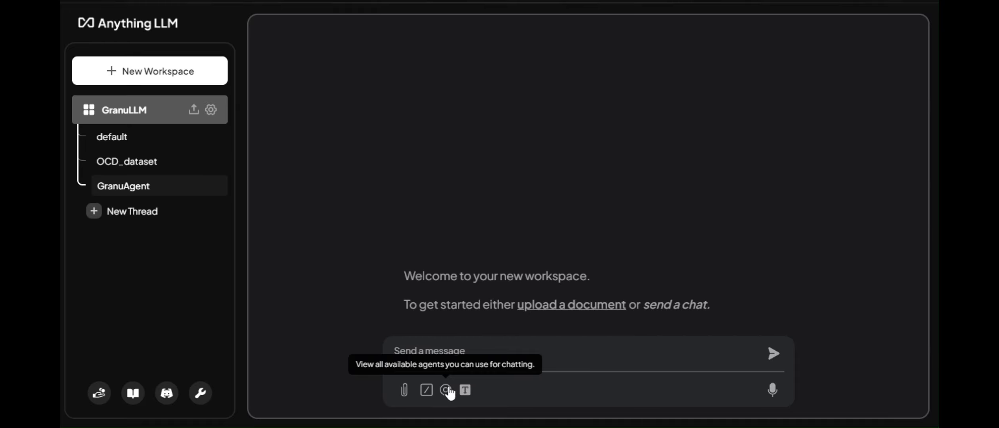
left_click(446, 390)
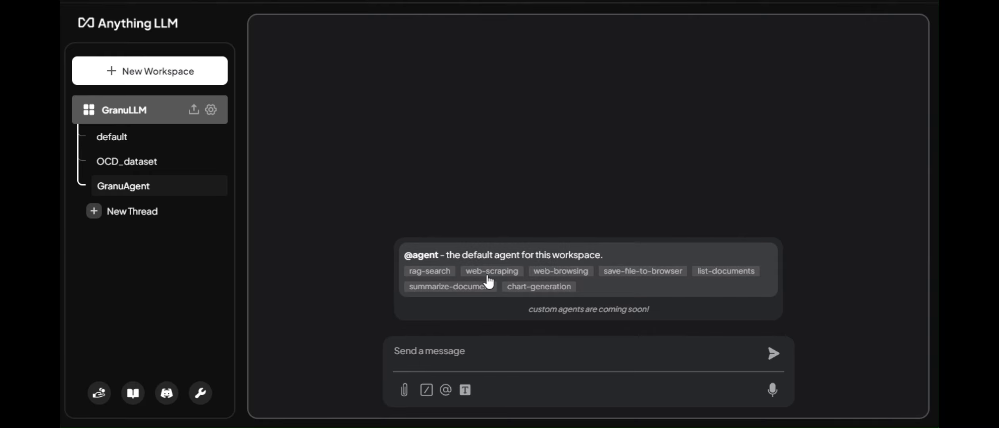
left_click(494, 281)
double_click(485, 276)
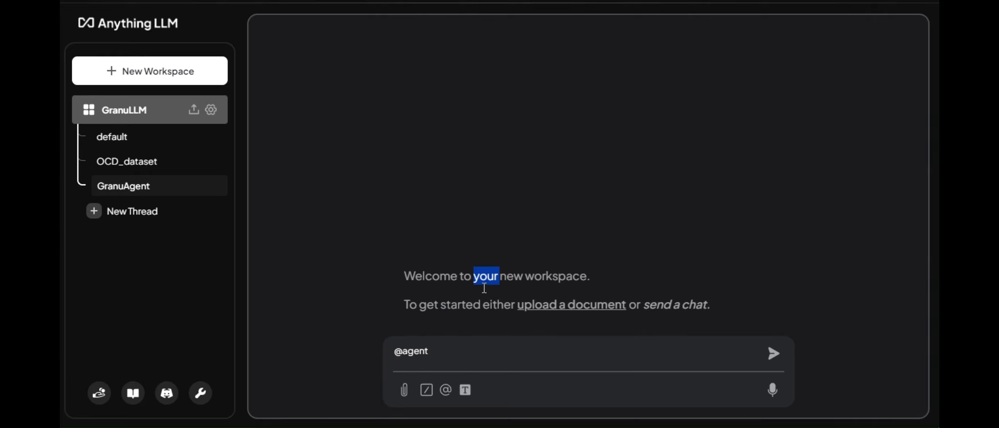
left_click(516, 313)
left_click(466, 343)
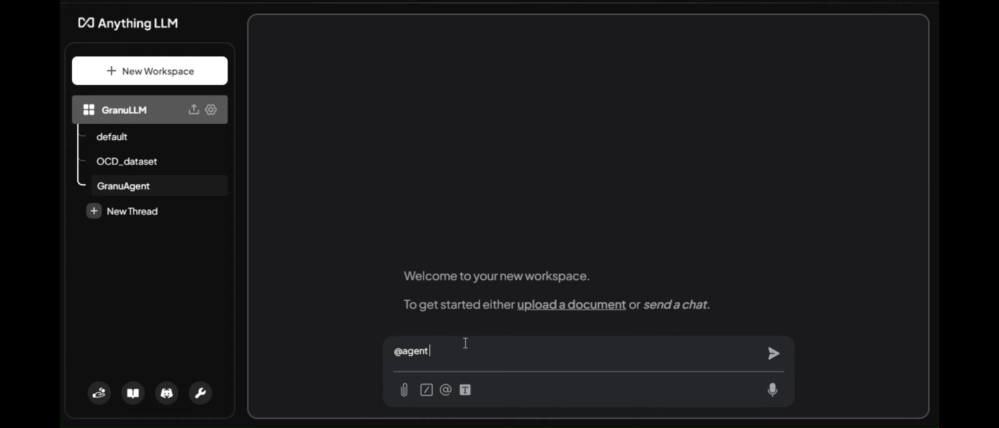
Write the agent request after the mention, starting with "please search online for different christmas event hap".
type("please search onl")
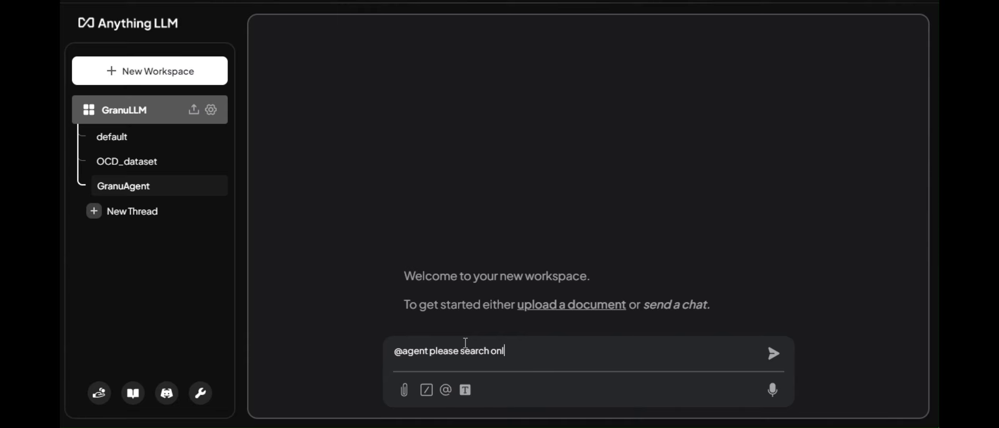
type("ine for different ")
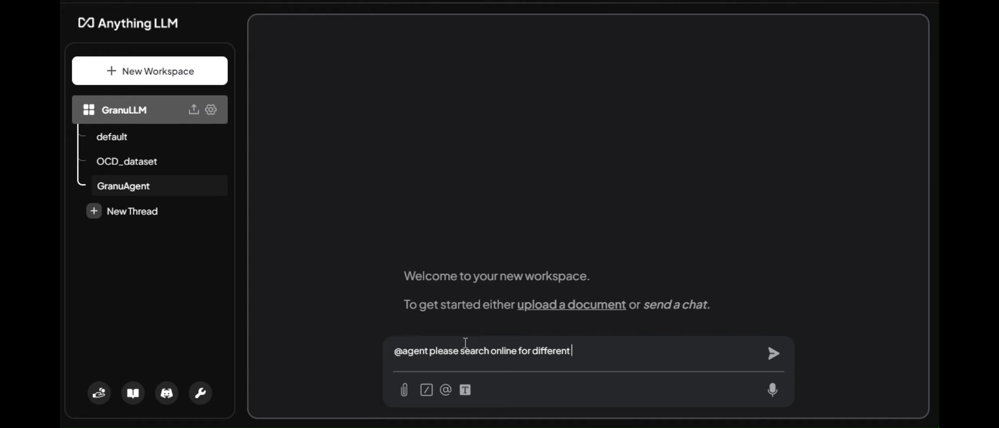
type("chrom")
key("BackSpace")
key("BackSpace")
type("istmas event ")
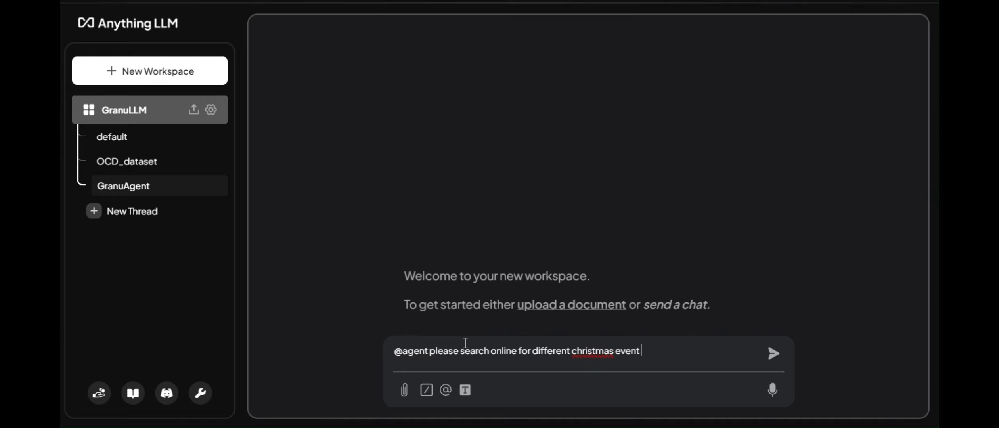
type("hape")
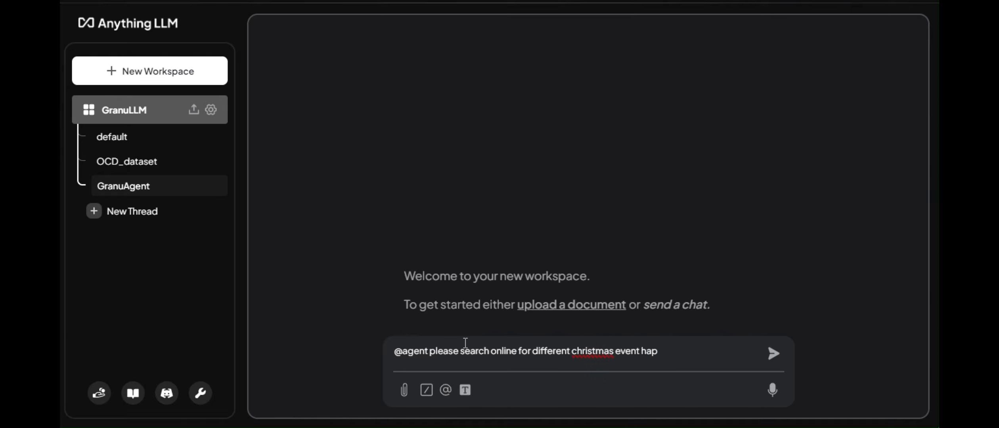